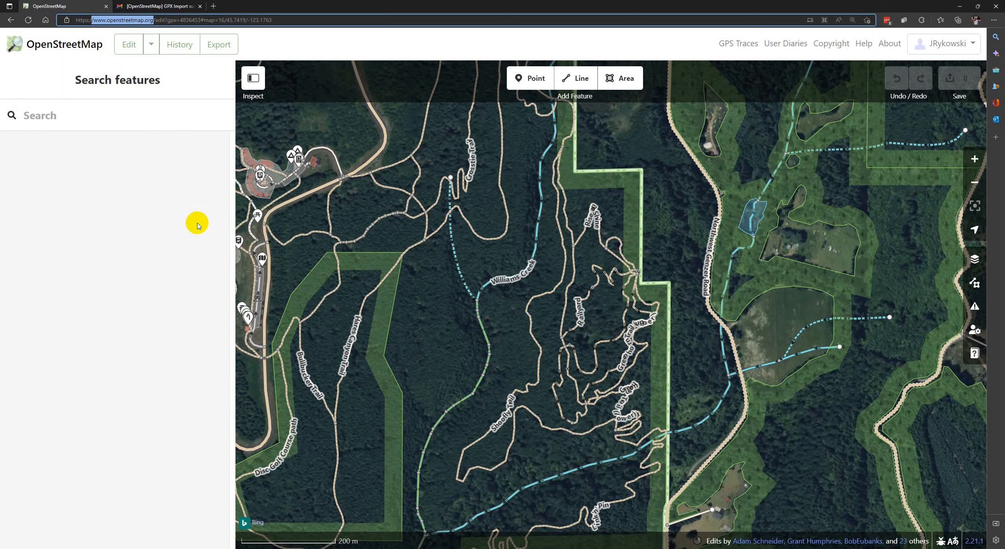
{"action": "left_click", "coordinate": [168, 294]}
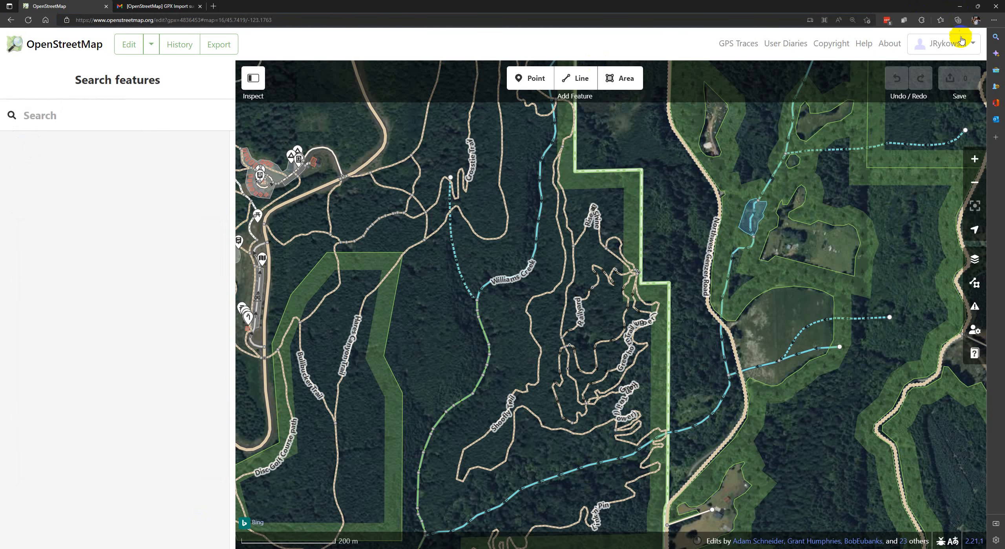
{"action": "left_click", "coordinate": [972, 44]}
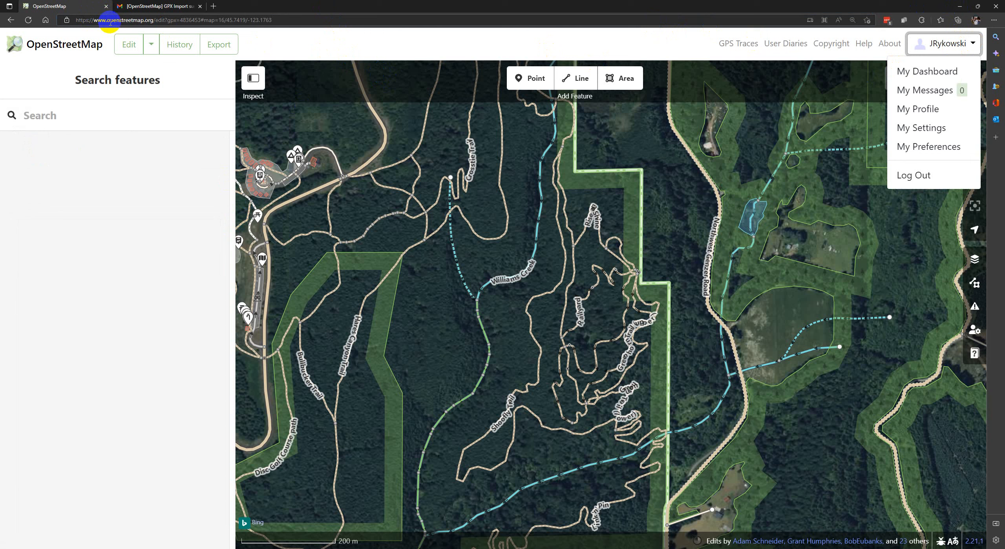
{"action": "left_click", "coordinate": [384, 134]}
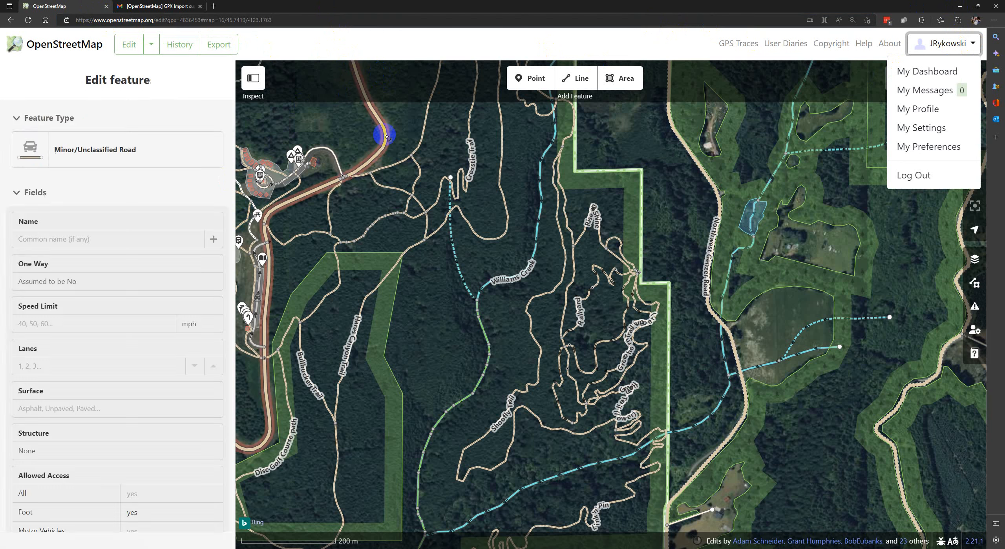
{"action": "left_click", "coordinate": [413, 47]}
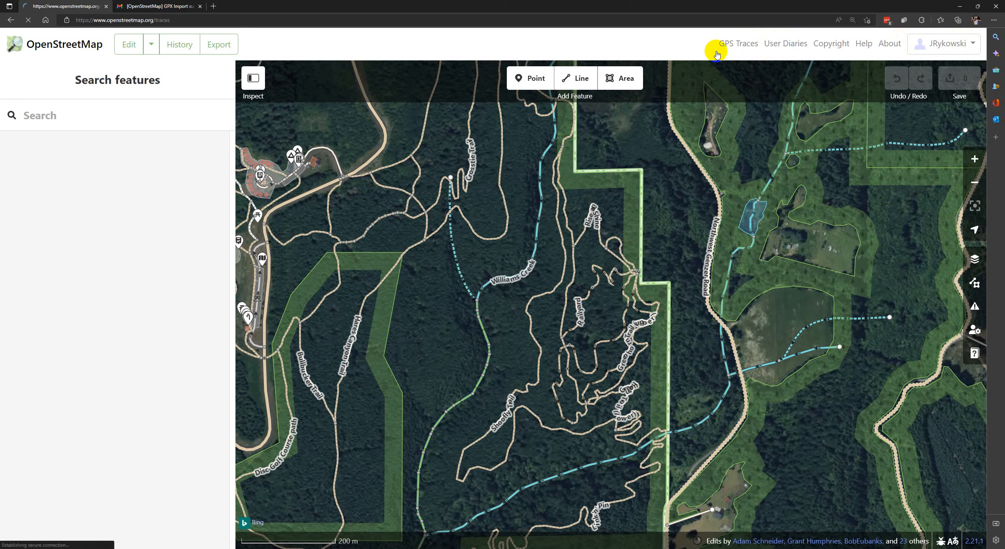
Go to the account's own GPS traces and open onx_markups_2022_08_28.gpx in the map editor
{"action": "left_click", "coordinate": [726, 47]}
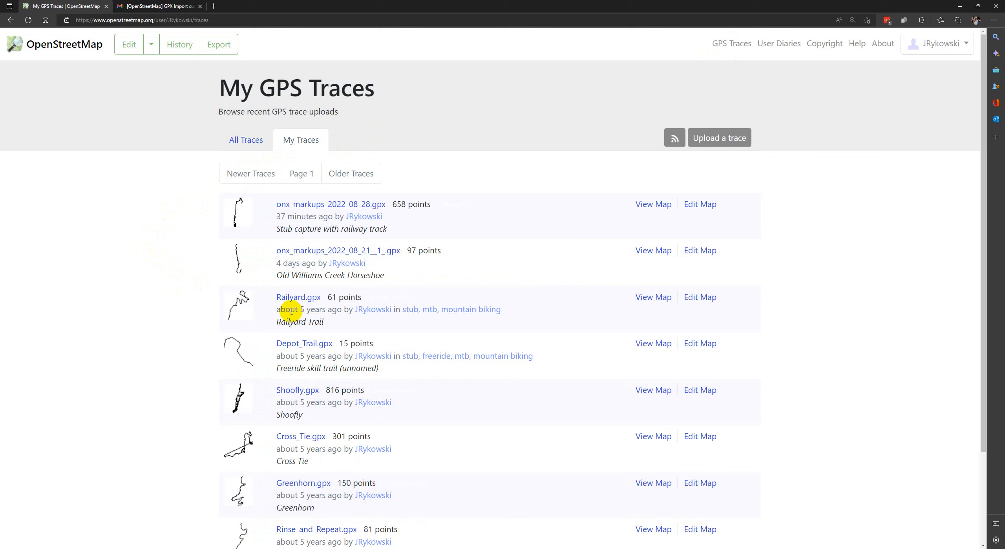
{"action": "left_click_drag", "start_coordinate": [289, 311], "coordinate": [328, 311]}
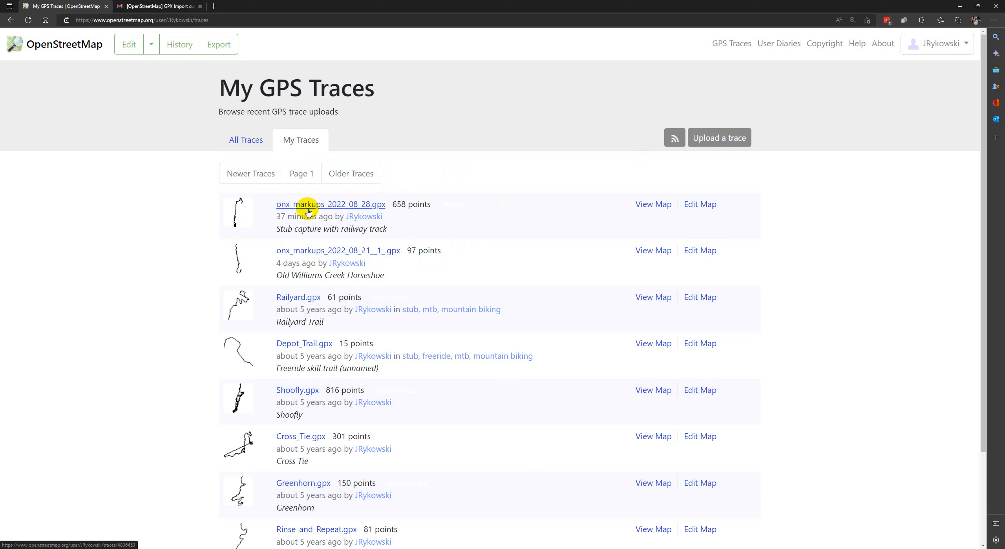
{"action": "left_click", "coordinate": [702, 207]}
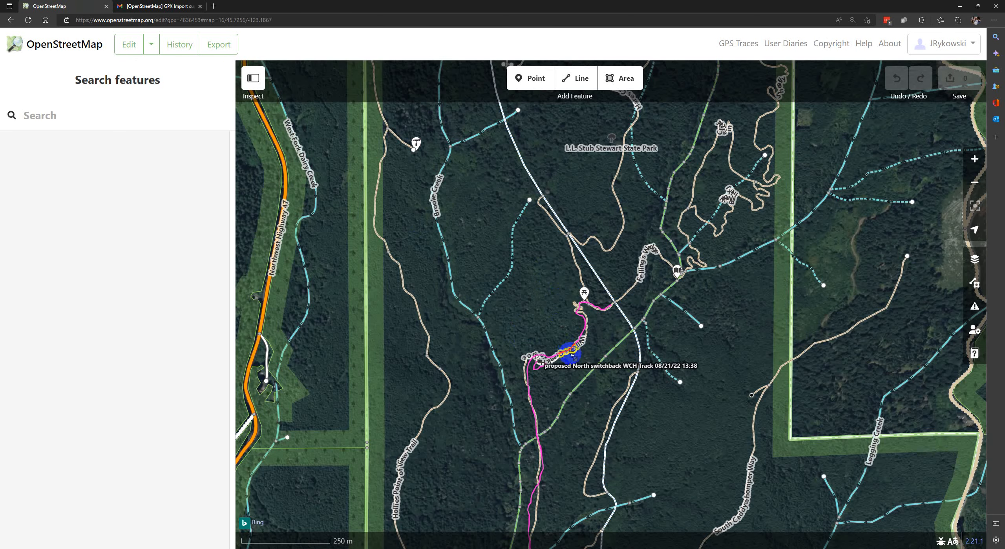
Locate the Railyard Track of 08/28/22 and compare it with the mapped Railyard path from the Freeride Area hill top down
{"action": "left_click", "coordinate": [580, 347]}
{"action": "left_click_drag", "start_coordinate": [659, 149], "coordinate": [561, 355]}
{"action": "left_click_drag", "start_coordinate": [659, 149], "coordinate": [534, 376]}
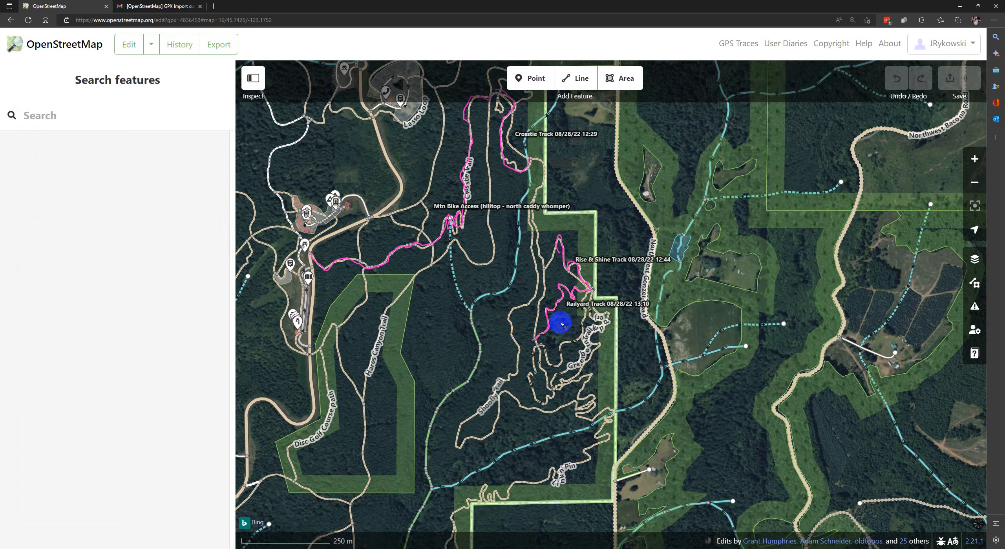
{"action": "scroll", "coordinate": [562, 325], "scroll_direction": "up", "scroll_amount": 3}
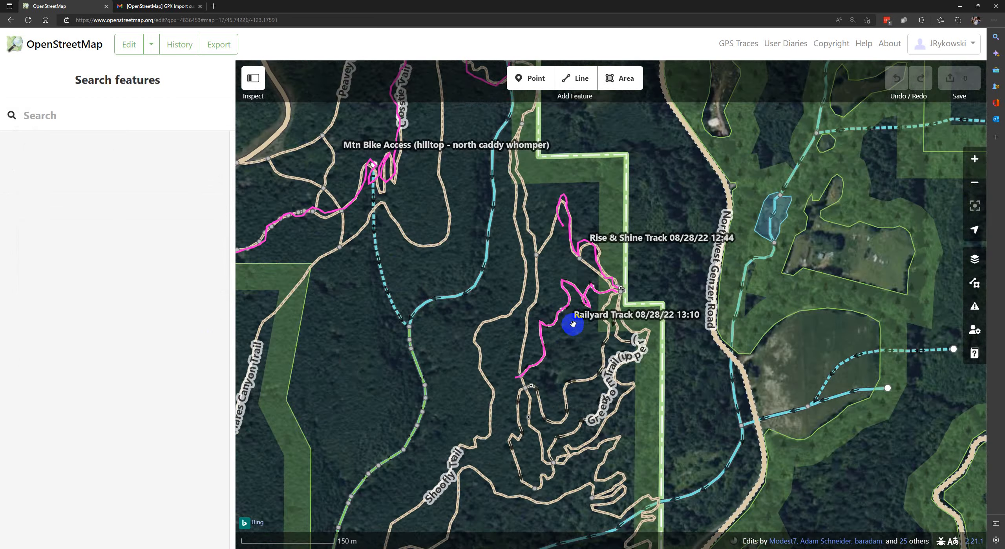
{"action": "scroll", "coordinate": [573, 324], "scroll_direction": "up", "scroll_amount": 3}
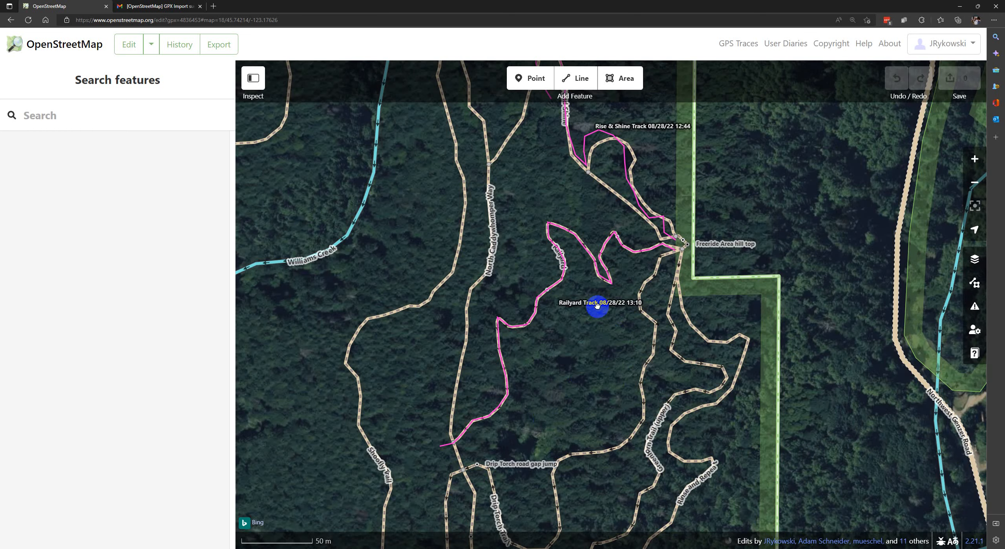
{"action": "left_click", "coordinate": [569, 265]}
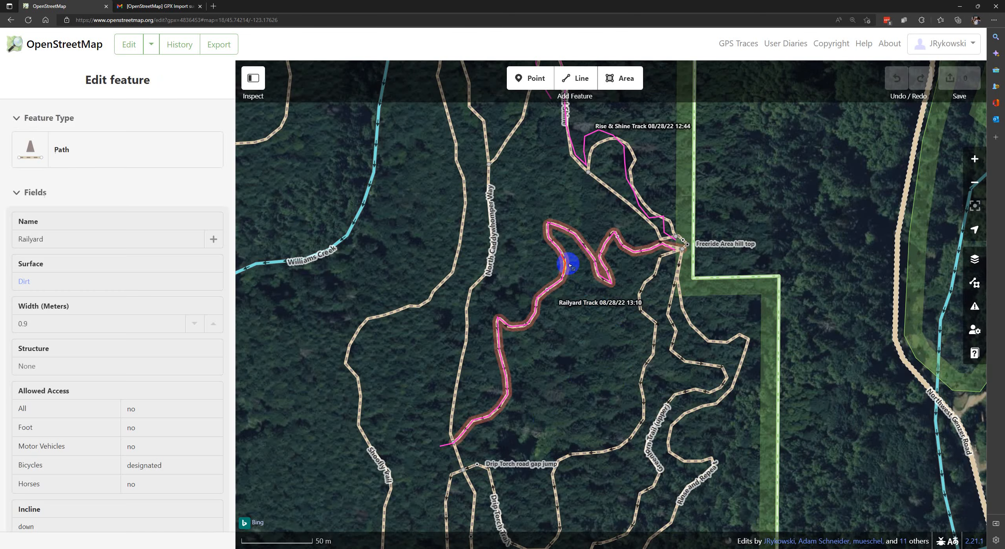
{"action": "left_click", "coordinate": [583, 290]}
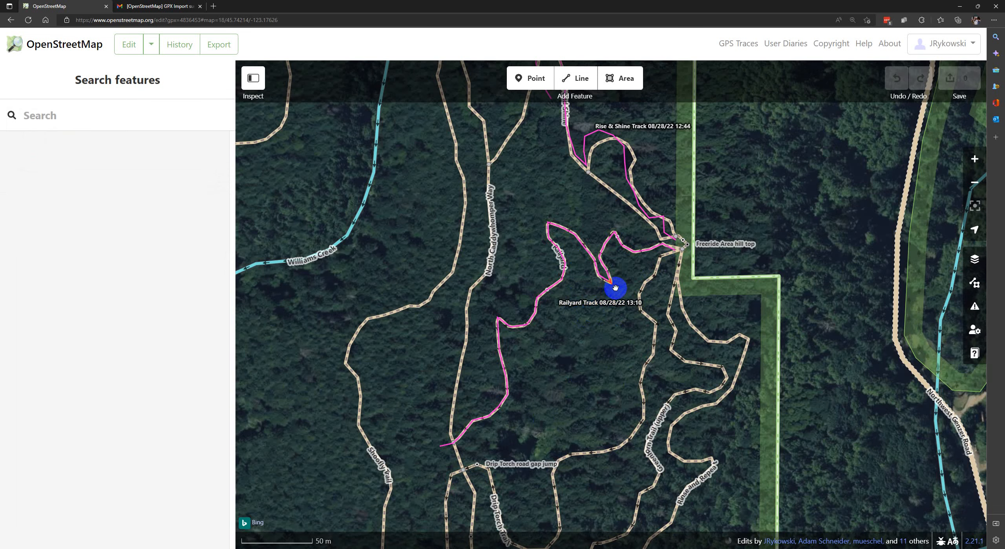
{"action": "scroll", "coordinate": [655, 259], "scroll_direction": "up", "scroll_amount": 2}
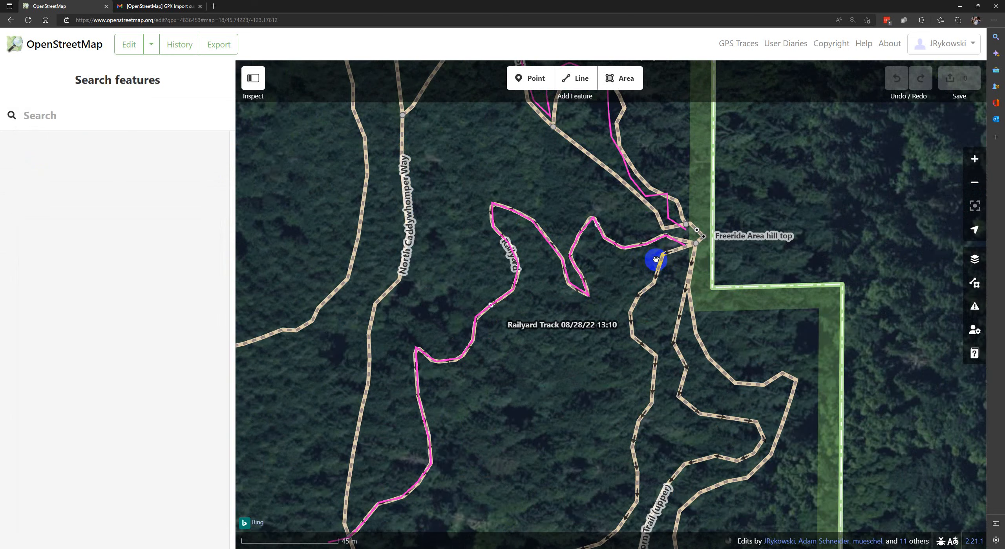
{"action": "scroll", "coordinate": [663, 251], "scroll_direction": "up", "scroll_amount": 1}
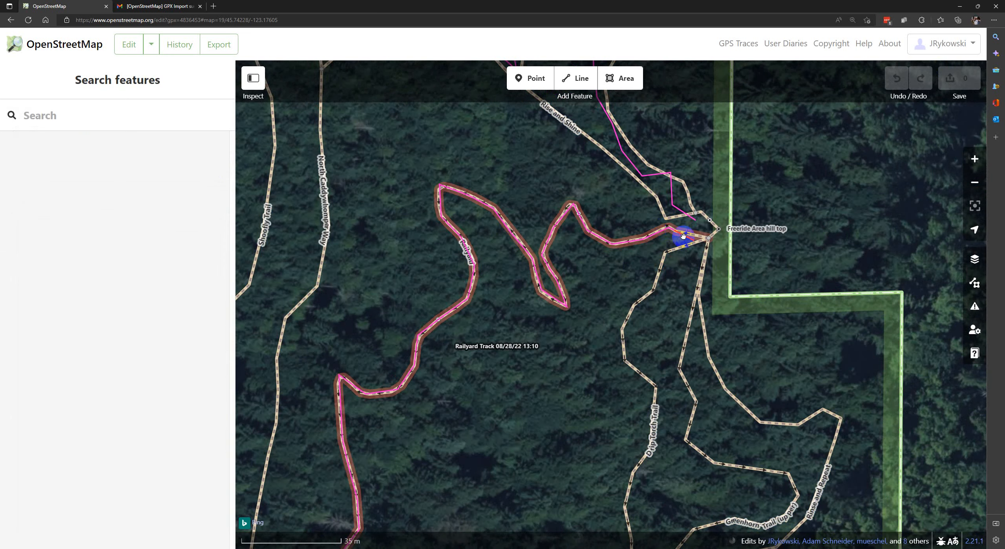
{"action": "left_click", "coordinate": [691, 243]}
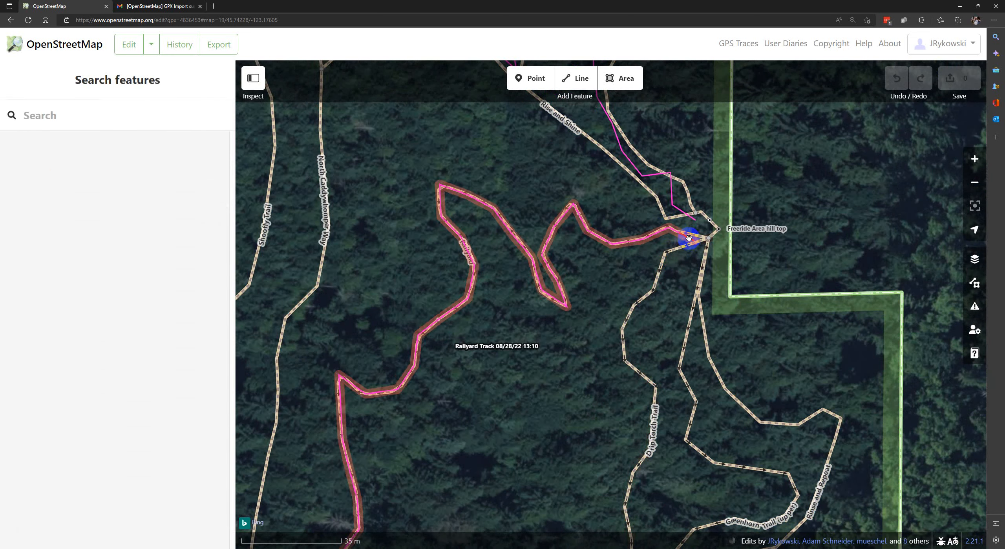
{"action": "left_click", "coordinate": [673, 232]}
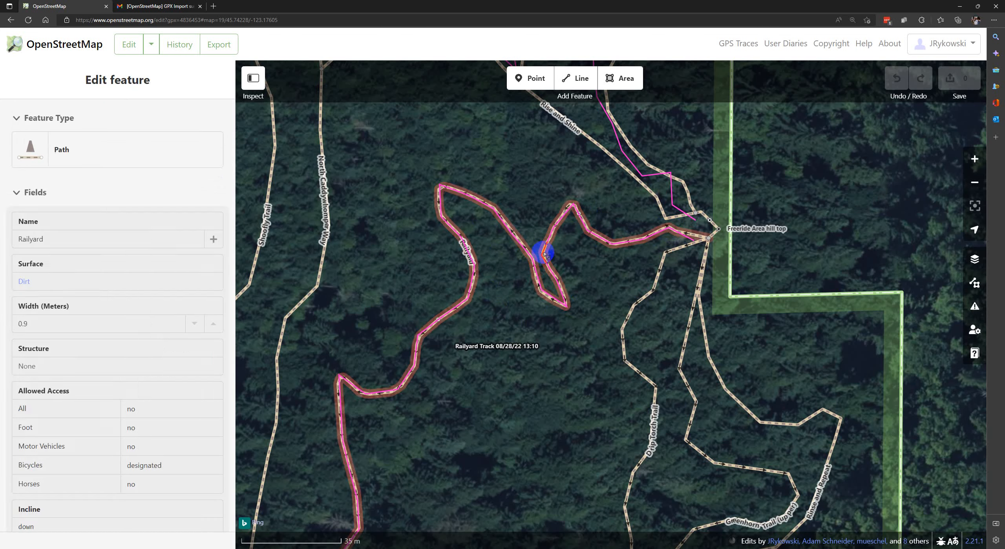
{"action": "left_click", "coordinate": [580, 87]}
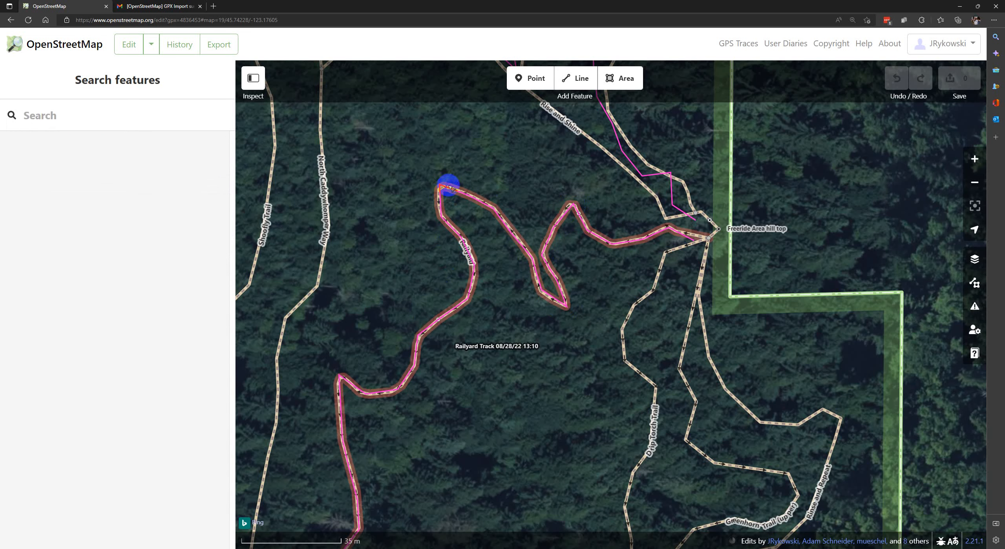
Select the Railyard path and review its surface, width, allowed access, incline and mountain biking difficulty fields
{"action": "left_click", "coordinate": [476, 199]}
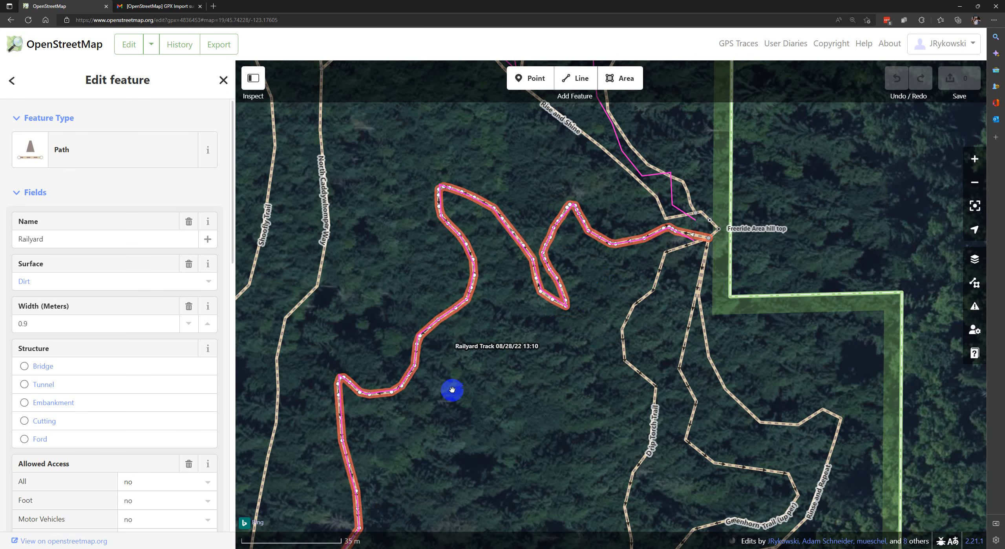
{"action": "left_click_drag", "start_coordinate": [428, 406], "coordinate": [518, 371]}
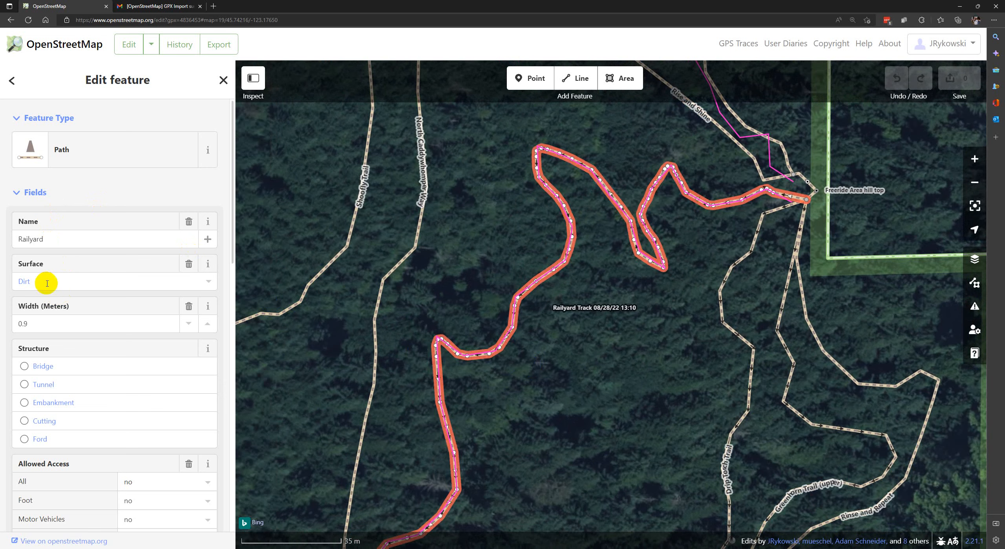
{"action": "scroll", "coordinate": [43, 285], "scroll_direction": "down", "scroll_amount": 6}
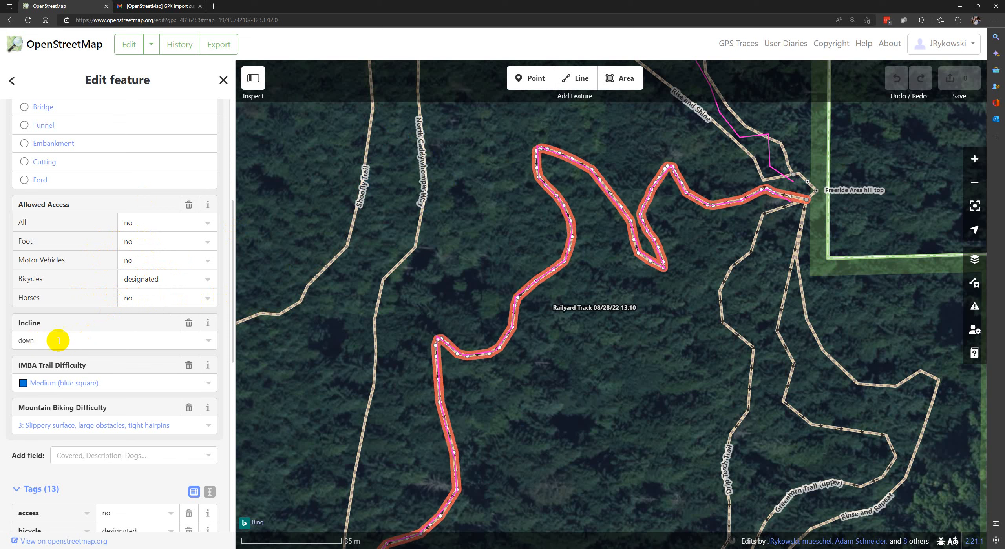
Inspect the descriptions and difficulty ratings of the neighbouring Drip Torch Trail and Greenhorn Trail (upper)
{"action": "left_click", "coordinate": [722, 293]}
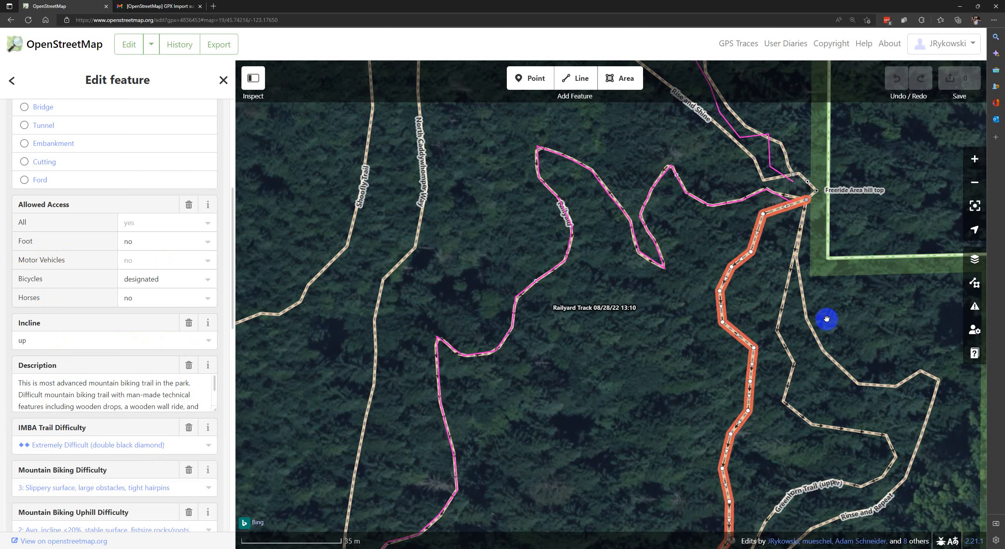
{"action": "left_click", "coordinate": [782, 323]}
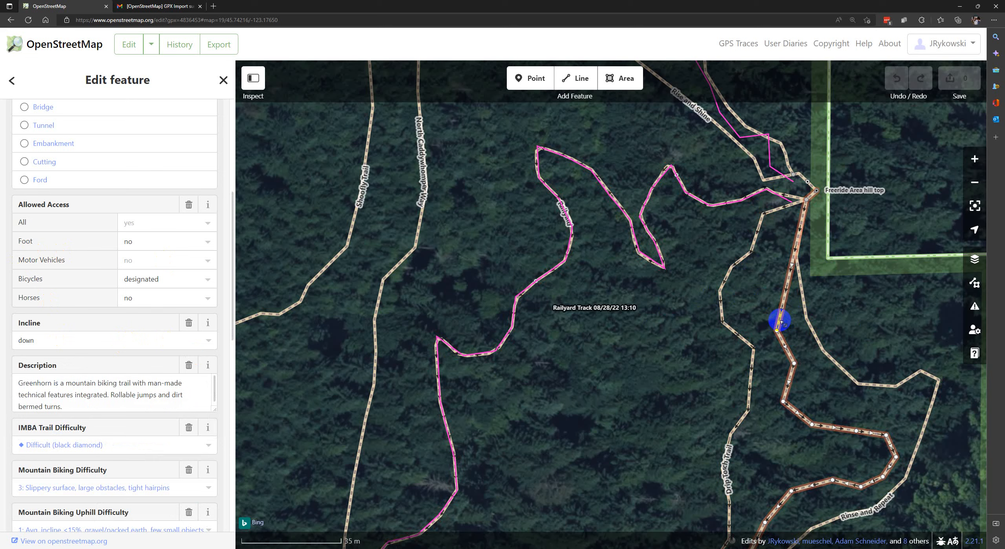
{"action": "scroll", "coordinate": [125, 443], "scroll_direction": "down", "scroll_amount": 2}
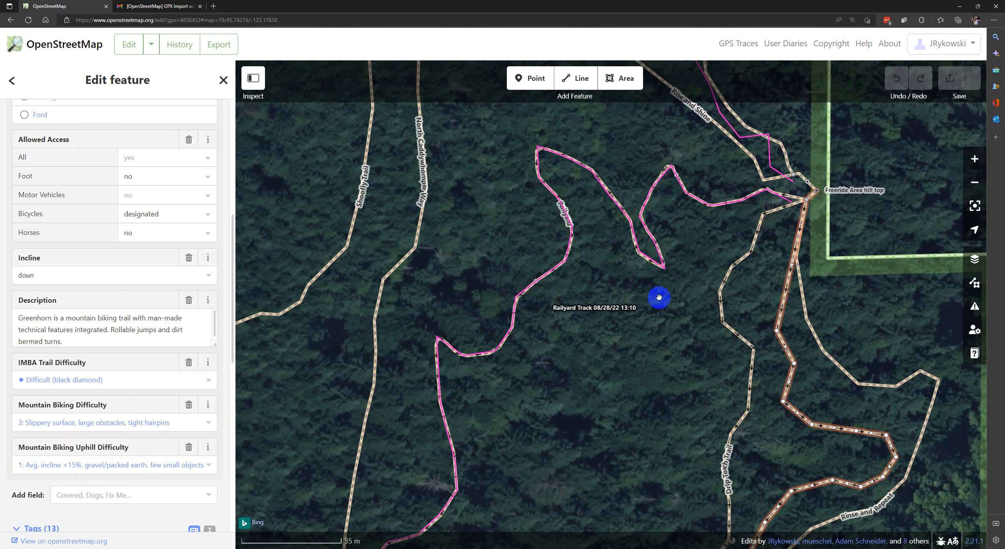
Reselect the Railyard path and review its difficulty ratings and full tag list, including the oneway tag
{"action": "left_click", "coordinate": [645, 260]}
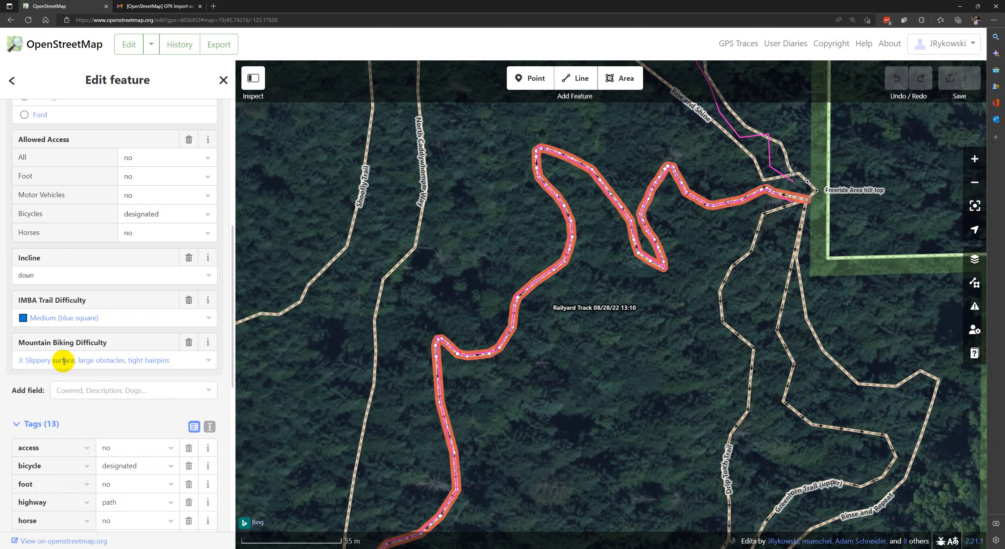
{"action": "scroll", "coordinate": [203, 347], "scroll_direction": "down", "scroll_amount": 5}
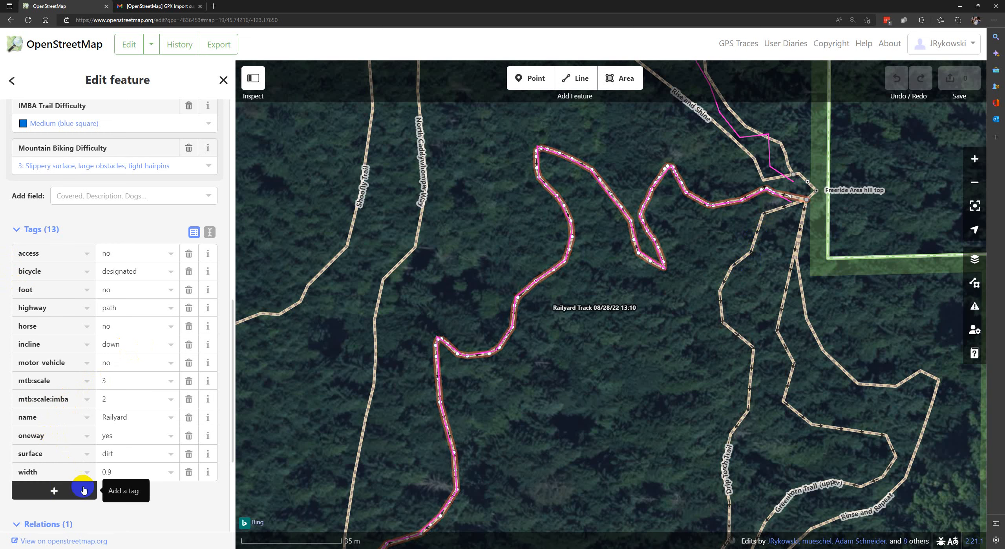
{"action": "left_click", "coordinate": [63, 490]}
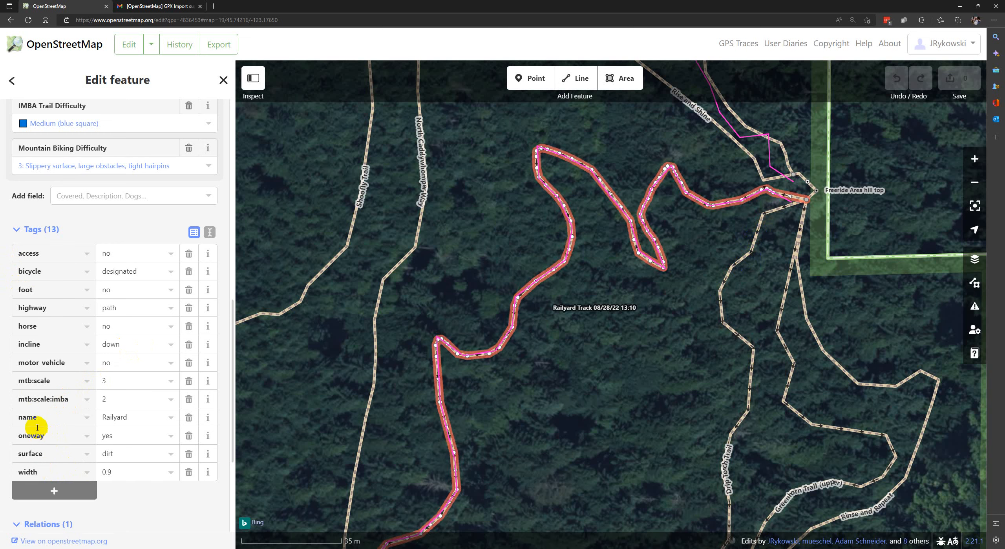
{"action": "double_click", "coordinate": [45, 438]}
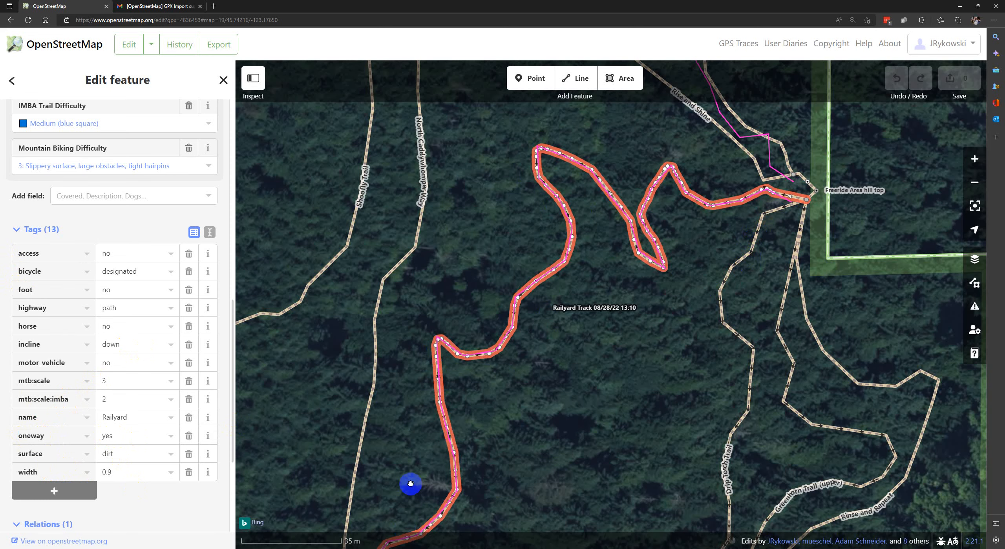
Deselect the Railyard path and examine the lower end of its GPS track around North Caddywhomper Way
{"action": "left_click", "coordinate": [394, 477]}
{"action": "scroll", "coordinate": [399, 455], "scroll_direction": "down", "scroll_amount": 4}
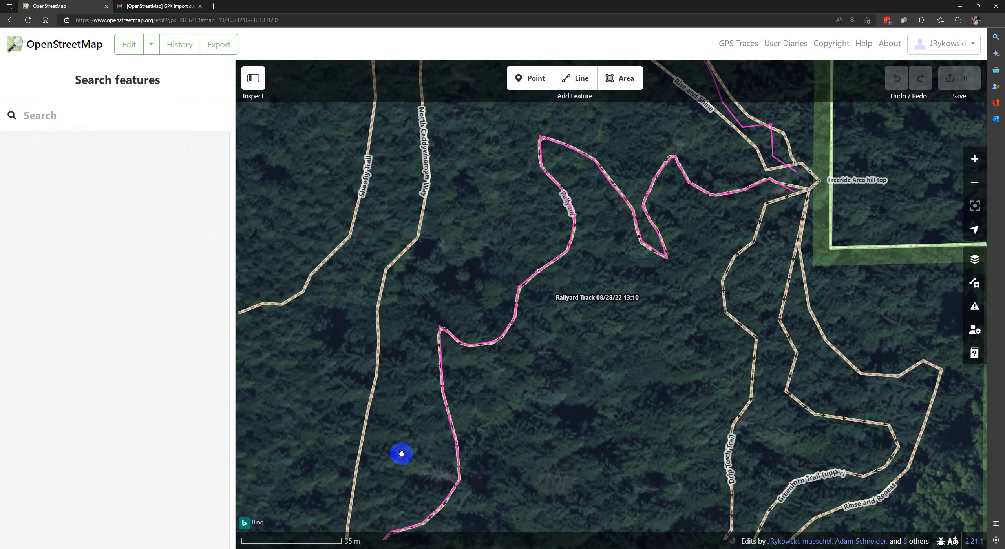
{"action": "left_click", "coordinate": [363, 440]}
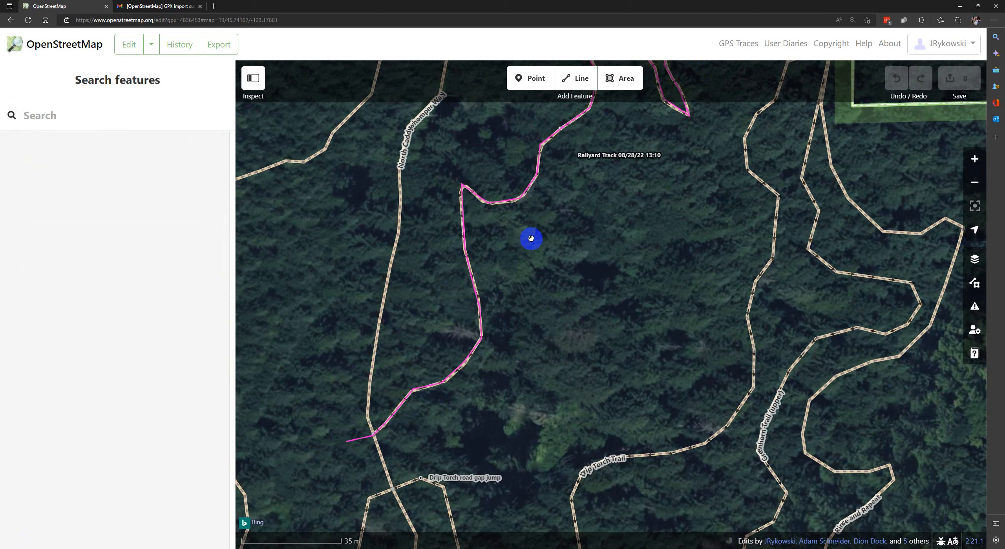
{"action": "left_click_drag", "start_coordinate": [530, 238], "coordinate": [563, 341]}
{"action": "left_click", "coordinate": [503, 300]}
{"action": "key", "text": "Escape"}
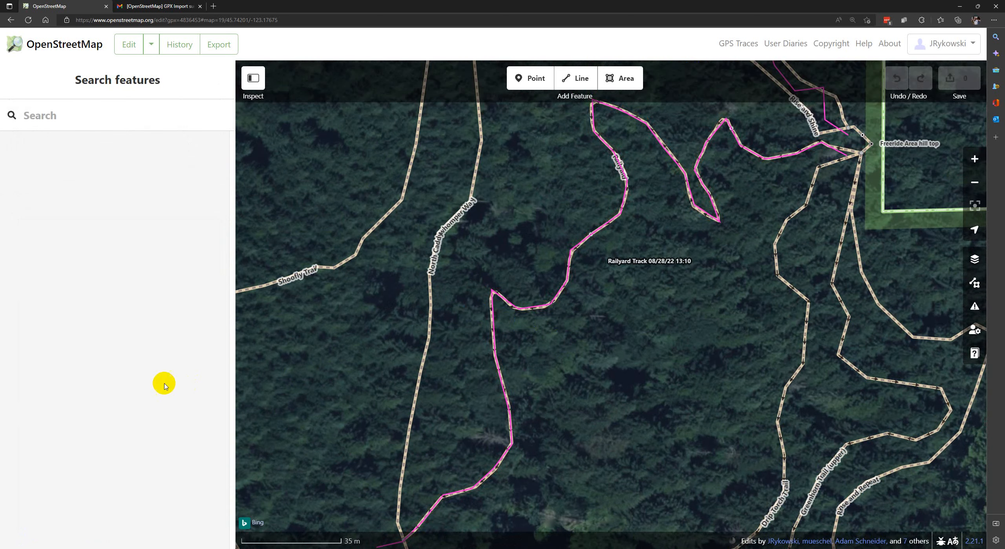
Select the Railyard path and look through its available editing operations, such as Move, without applying any
{"action": "left_click", "coordinate": [490, 304]}
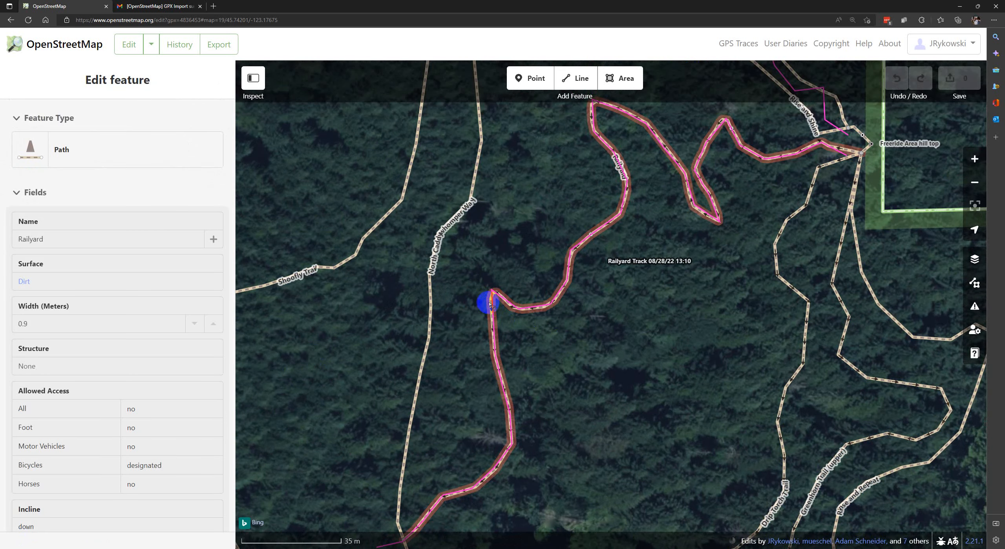
{"action": "left_click", "coordinate": [491, 304]}
{"action": "right_click", "coordinate": [494, 326]}
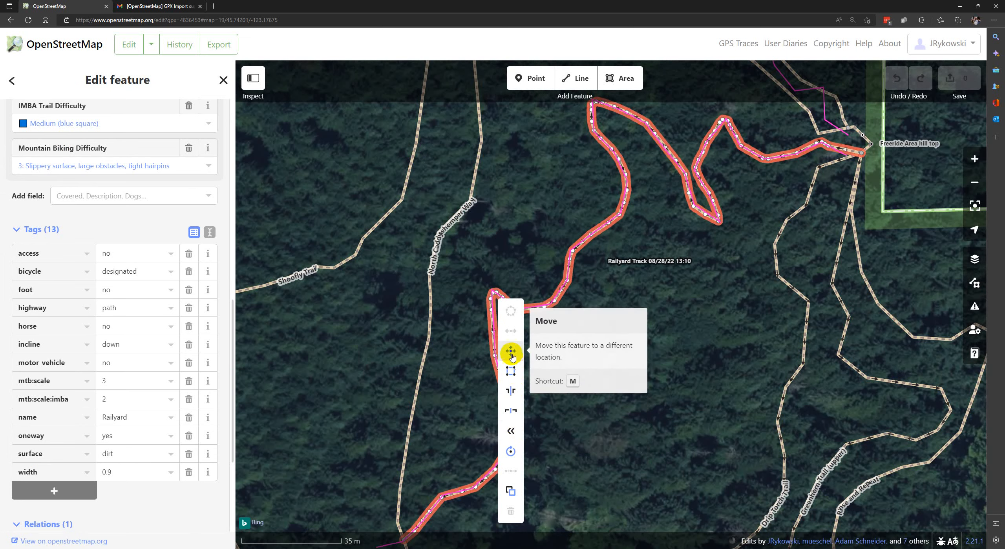
{"action": "left_click", "coordinate": [526, 256]}
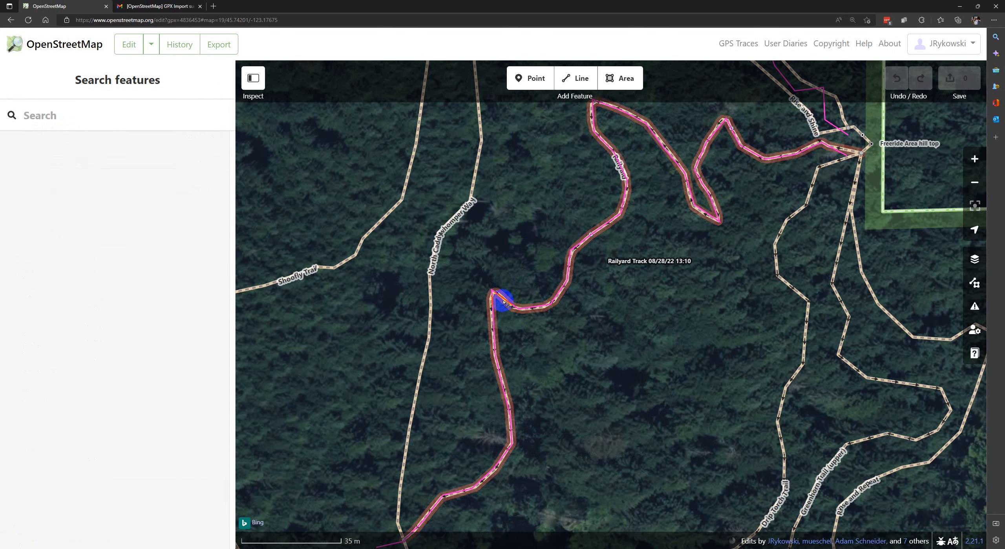
Reselect the Railyard path and go back to its feature type, name and surface details
{"action": "left_click", "coordinate": [502, 299]}
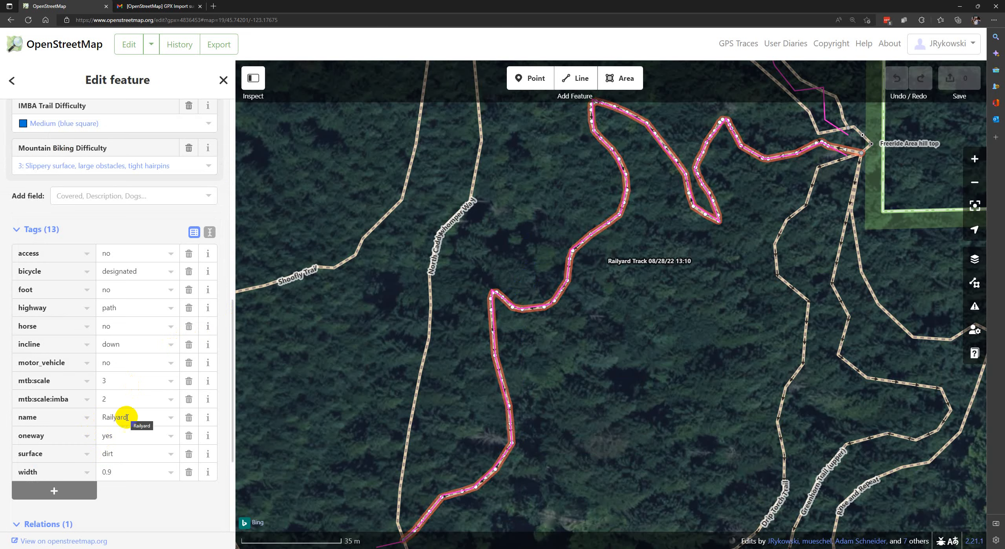
{"action": "scroll", "coordinate": [108, 221], "scroll_direction": "up", "scroll_amount": 5}
{"action": "scroll", "coordinate": [107, 218], "scroll_direction": "up", "scroll_amount": 8}
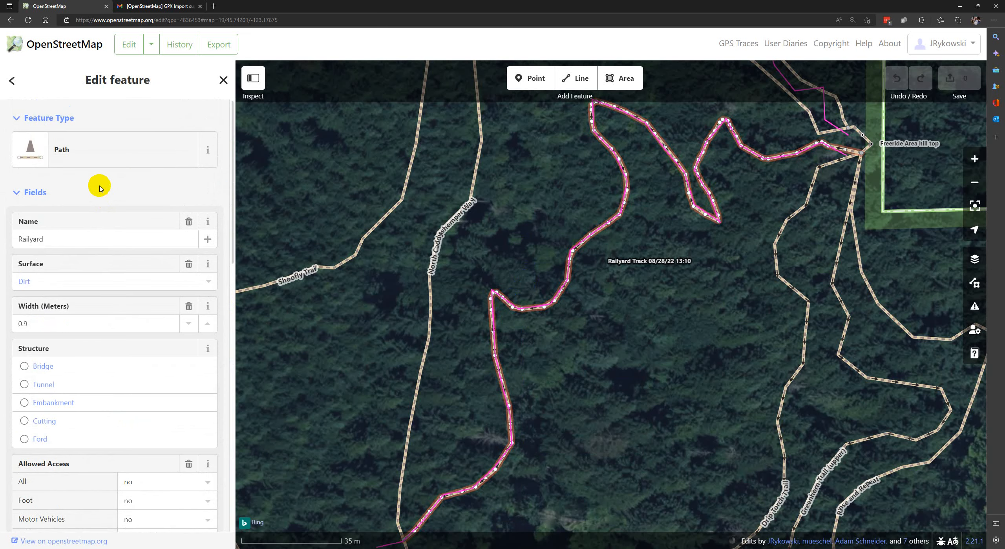
Review the Railyard path's access, incline and difficulty fields, and compare its upper end with the GPS track near Freeride Area hill top
{"action": "scroll", "coordinate": [69, 372], "scroll_direction": "down", "scroll_amount": 5}
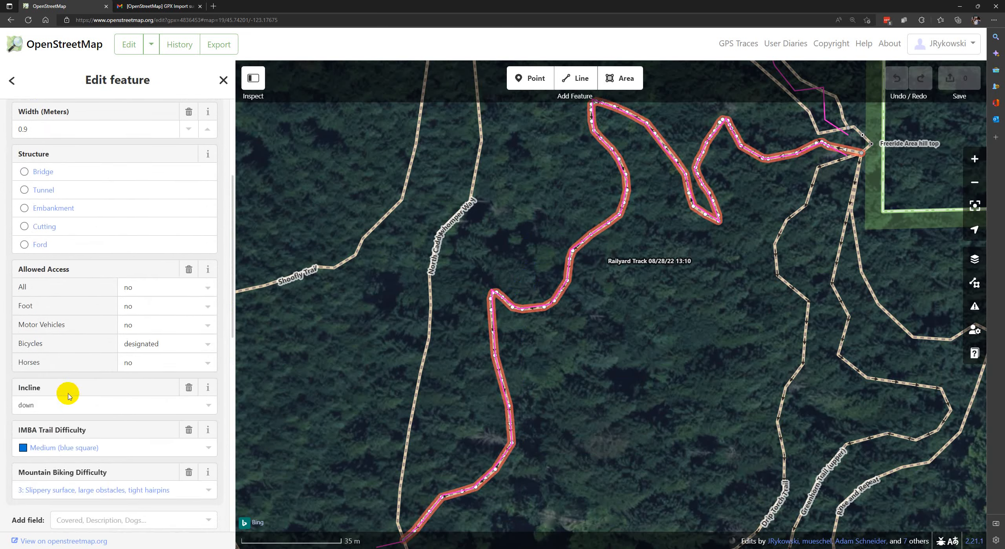
{"action": "scroll", "coordinate": [69, 392], "scroll_direction": "up", "scroll_amount": 5}
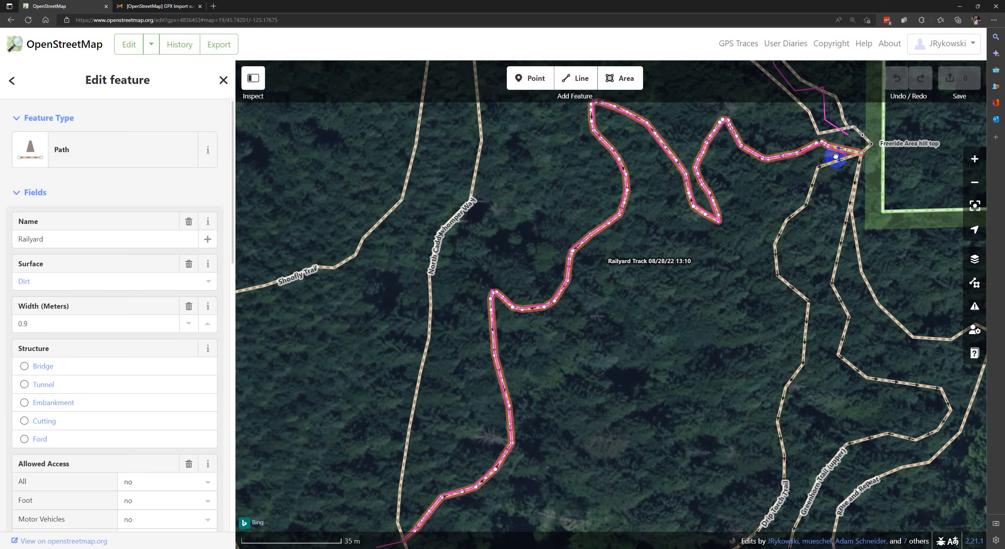
{"action": "left_click_drag", "start_coordinate": [836, 168], "coordinate": [720, 169]}
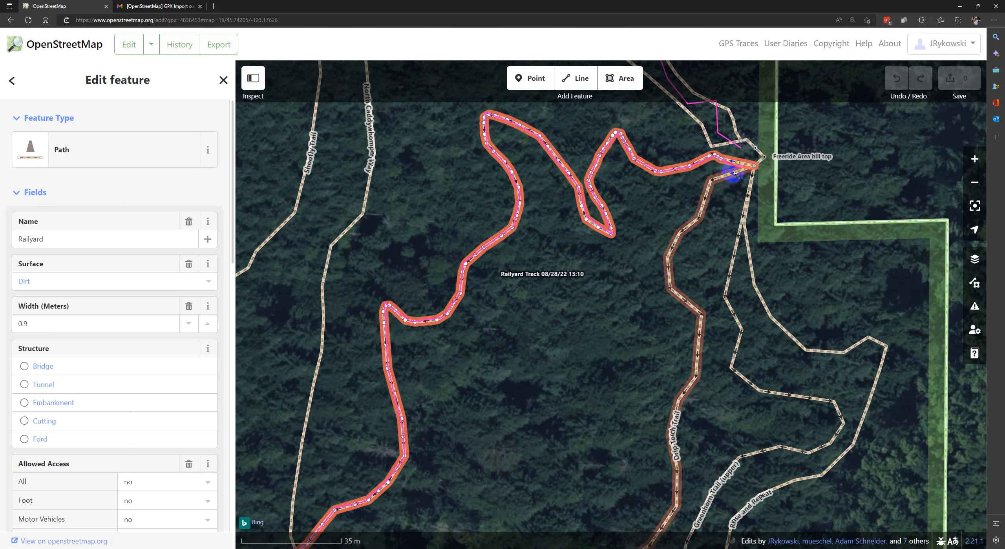
{"action": "scroll", "coordinate": [720, 168], "scroll_direction": "up", "scroll_amount": 5}
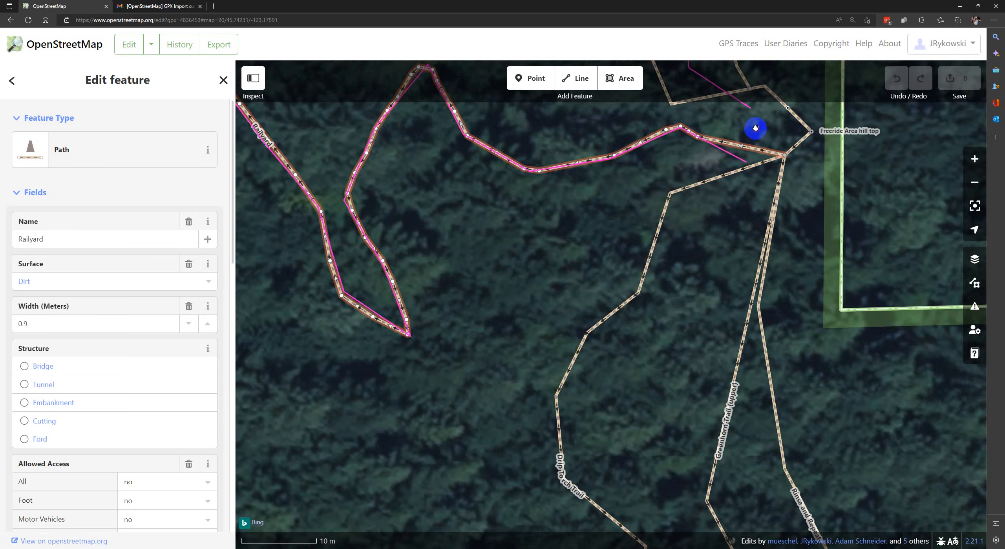
{"action": "left_click_drag", "start_coordinate": [755, 128], "coordinate": [619, 193]}
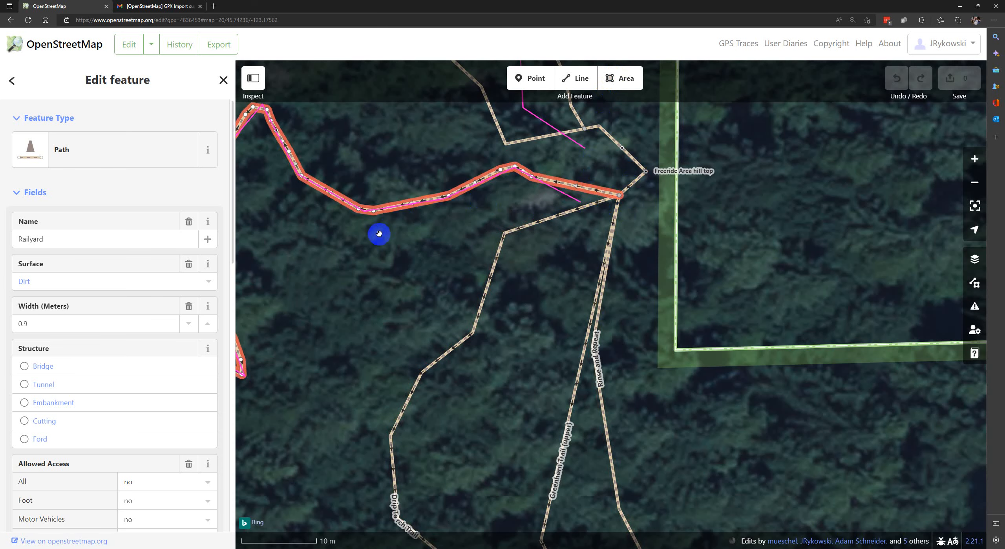
{"action": "left_click_drag", "start_coordinate": [336, 255], "coordinate": [525, 271]}
{"action": "scroll", "coordinate": [524, 272], "scroll_direction": "down", "scroll_amount": 3}
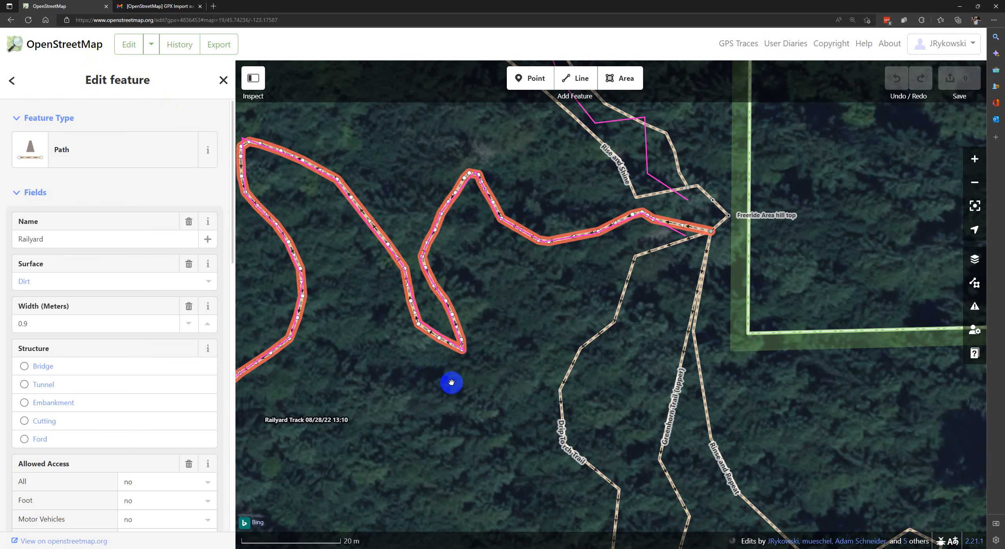
{"action": "scroll", "coordinate": [431, 390], "scroll_direction": "down", "scroll_amount": 2}
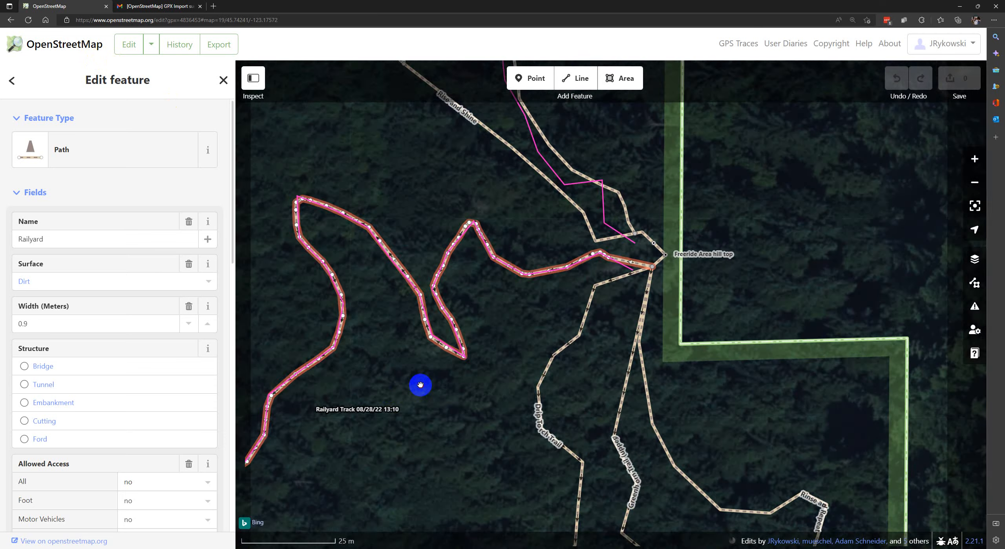
{"action": "left_click_drag", "start_coordinate": [419, 386], "coordinate": [583, 354]}
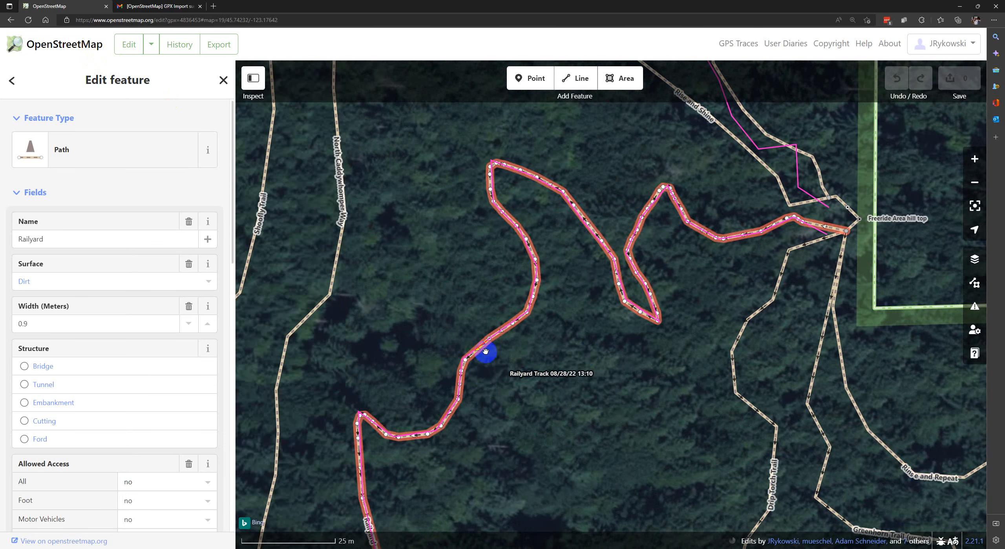
Select Drip Torch Trail and inspect its details and course, and reselect the Railyard path
{"action": "left_click", "coordinate": [735, 370]}
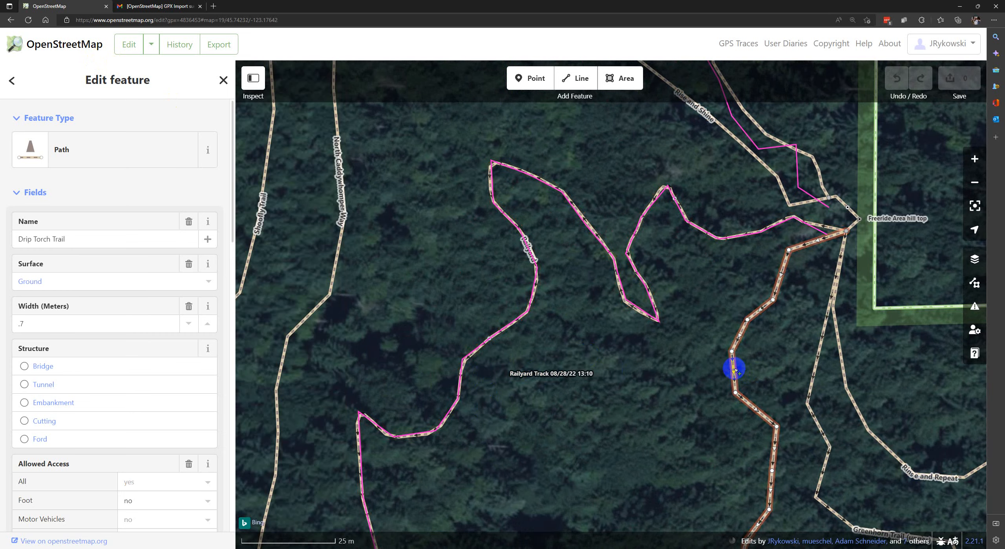
{"action": "left_click_drag", "start_coordinate": [720, 437], "coordinate": [630, 182]}
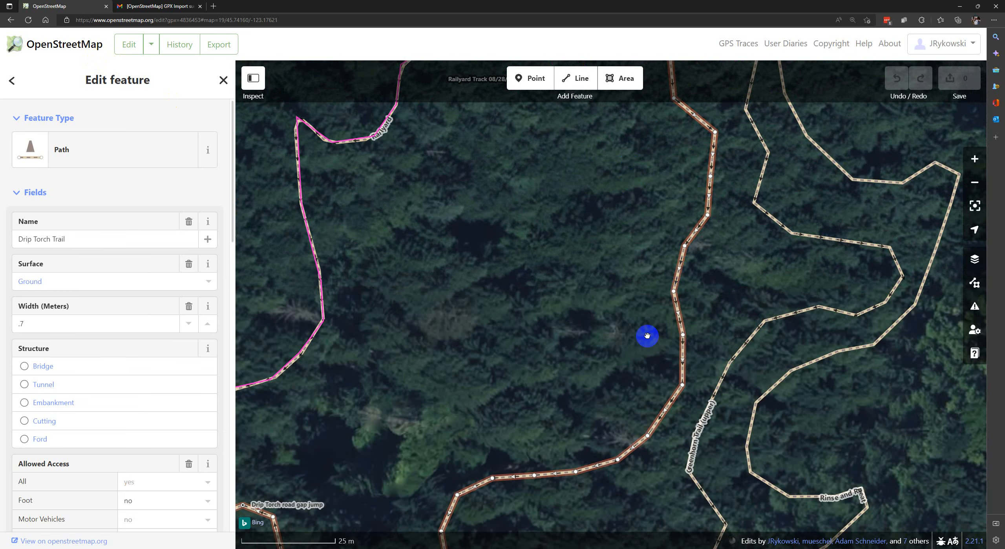
{"action": "scroll", "coordinate": [607, 363], "scroll_direction": "down", "scroll_amount": 1}
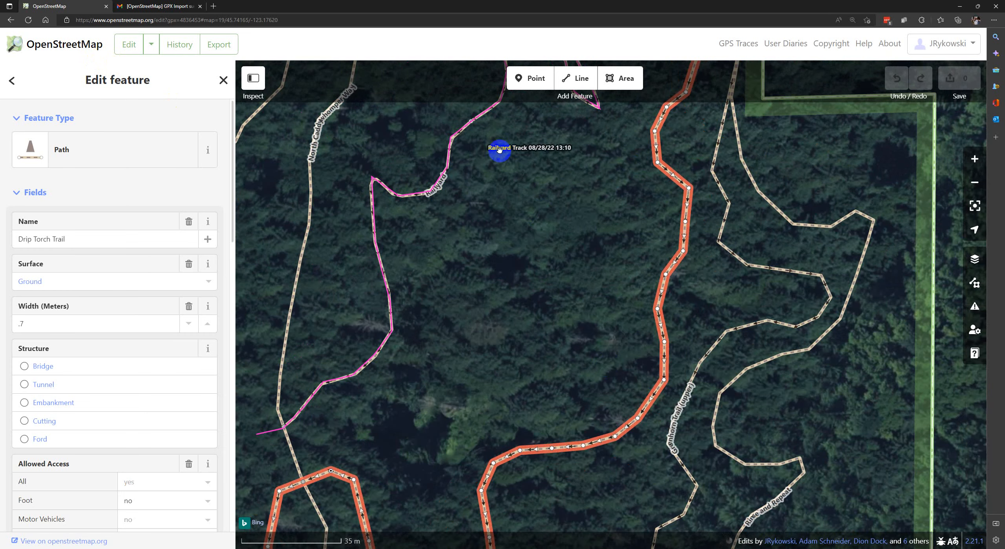
{"action": "left_click_drag", "start_coordinate": [510, 198], "coordinate": [619, 339]}
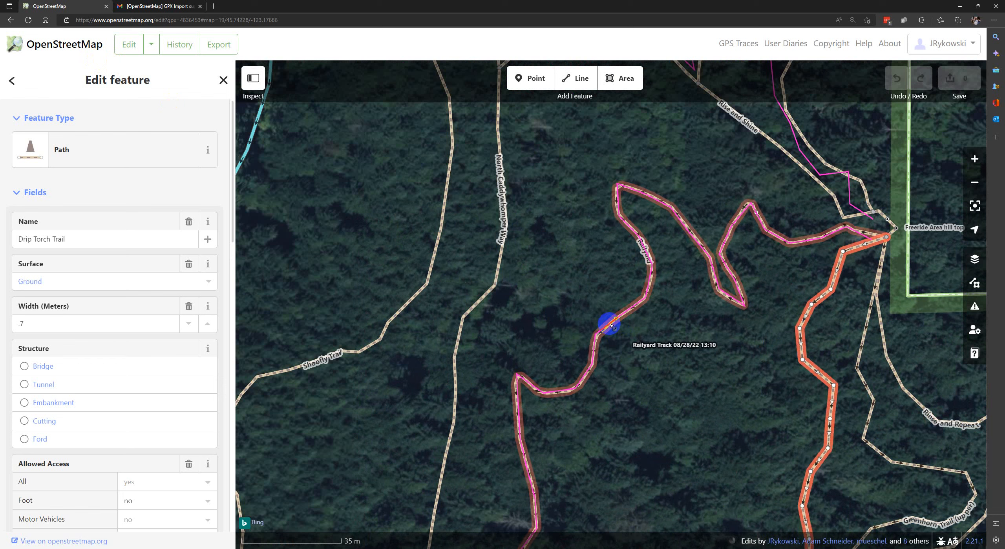
{"action": "left_click", "coordinate": [611, 325]}
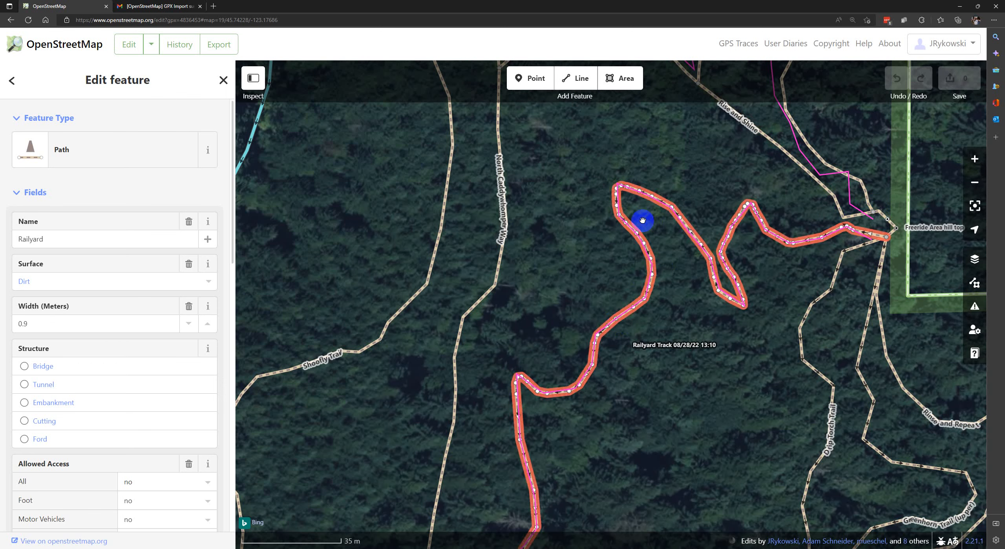
Hide the Custom Map Data layer so the GPX trace no longer overlays the map
{"action": "left_click", "coordinate": [977, 285]}
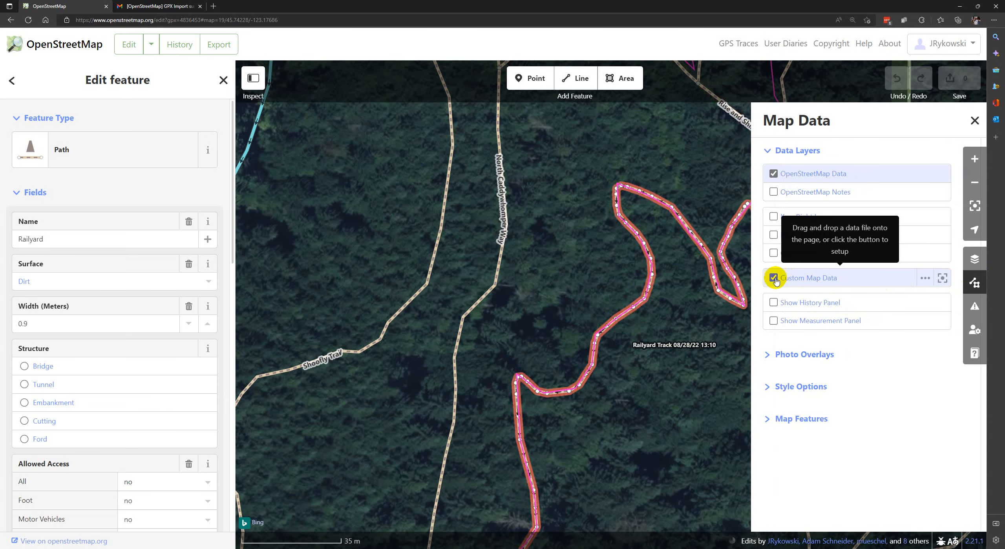
{"action": "left_click", "coordinate": [774, 279]}
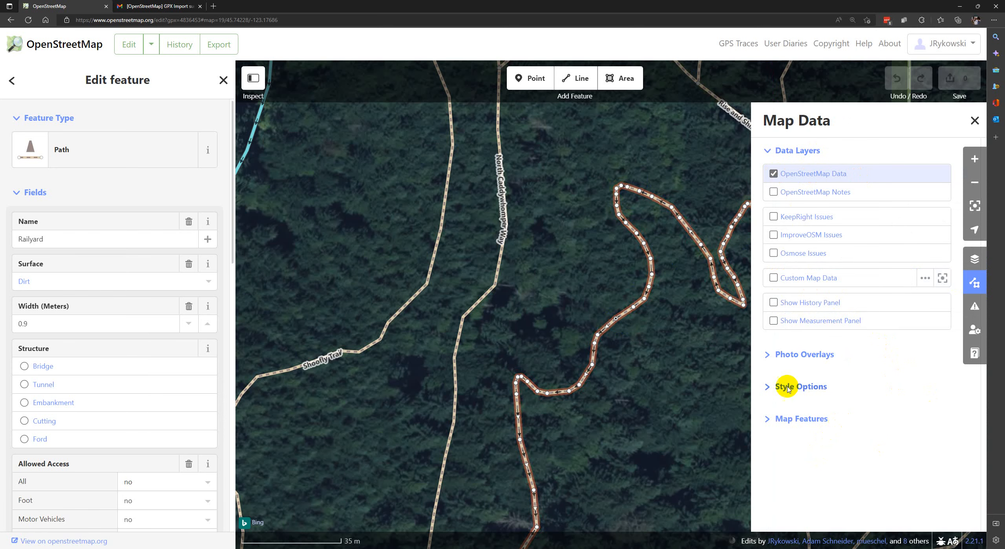
{"action": "left_click", "coordinate": [767, 359]}
{"action": "left_click", "coordinate": [767, 357]}
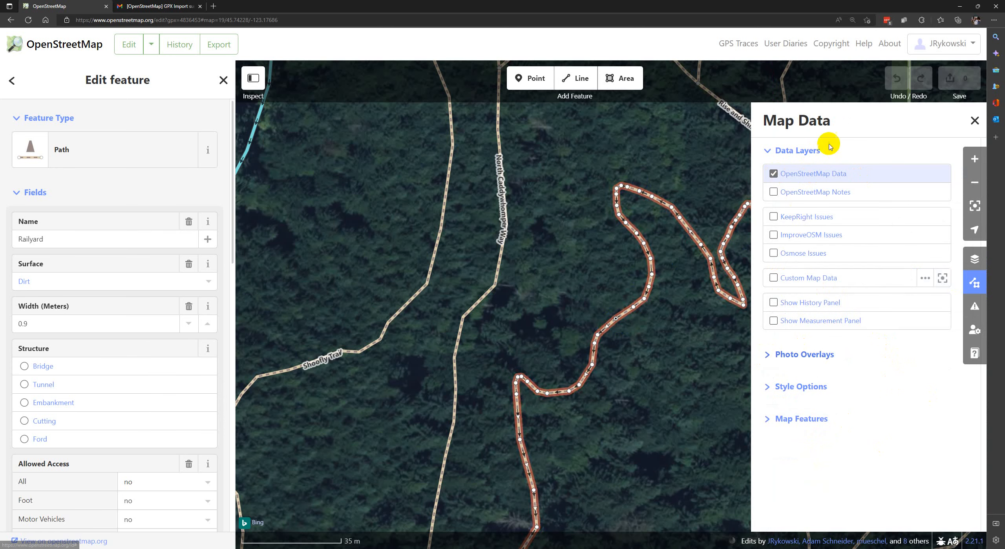
{"action": "left_click", "coordinate": [974, 118]}
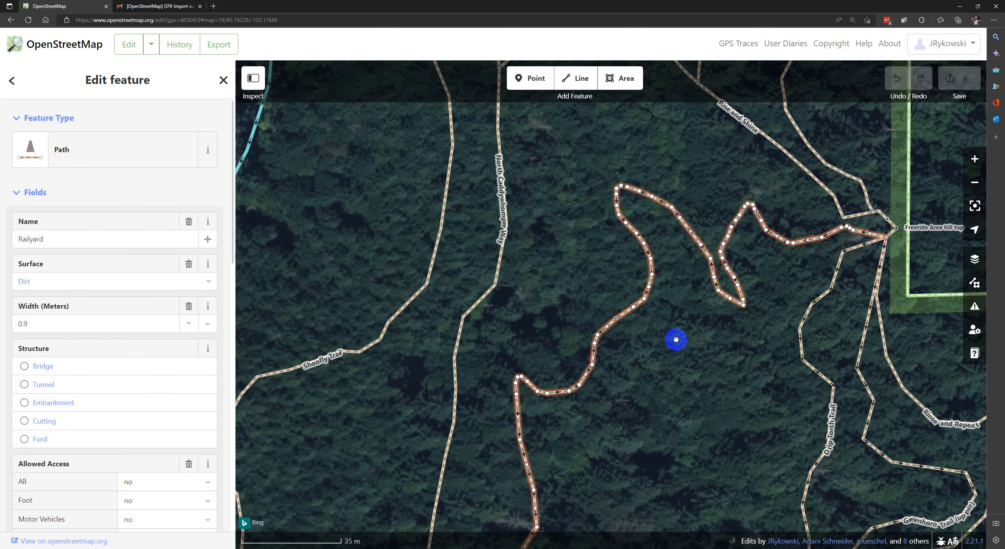
Examine the Railyard path along its length without the trace, and review its tags and Mountain Biking Route relation
{"action": "left_click_drag", "start_coordinate": [670, 332], "coordinate": [689, 317]}
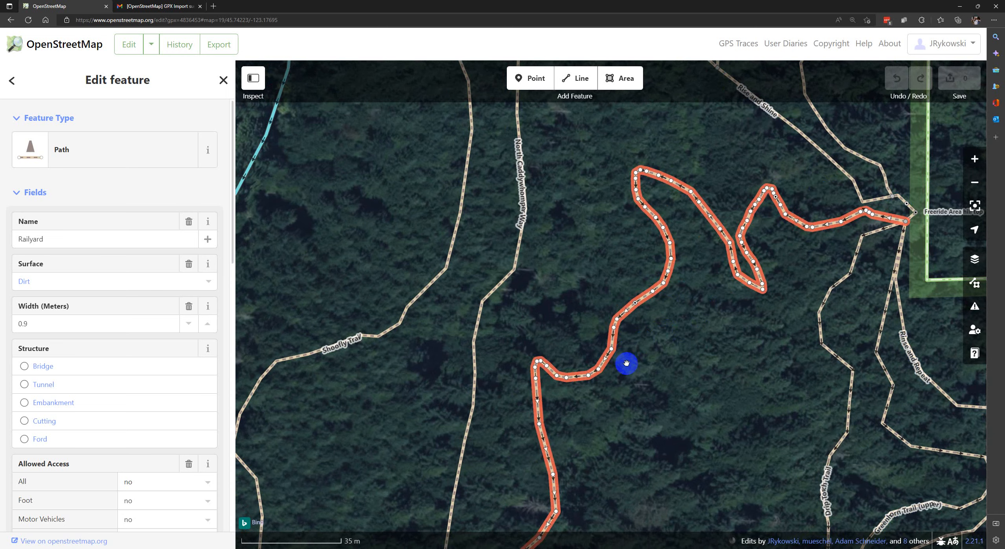
{"action": "left_click_drag", "start_coordinate": [612, 404], "coordinate": [609, 324]}
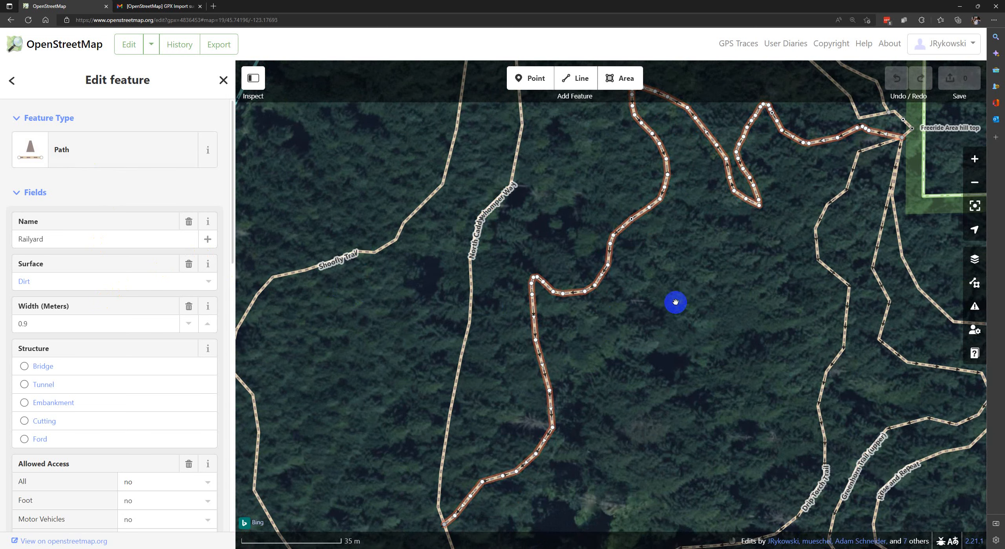
{"action": "left_click_drag", "start_coordinate": [508, 471], "coordinate": [488, 349]}
{"action": "left_click_drag", "start_coordinate": [699, 249], "coordinate": [614, 521]}
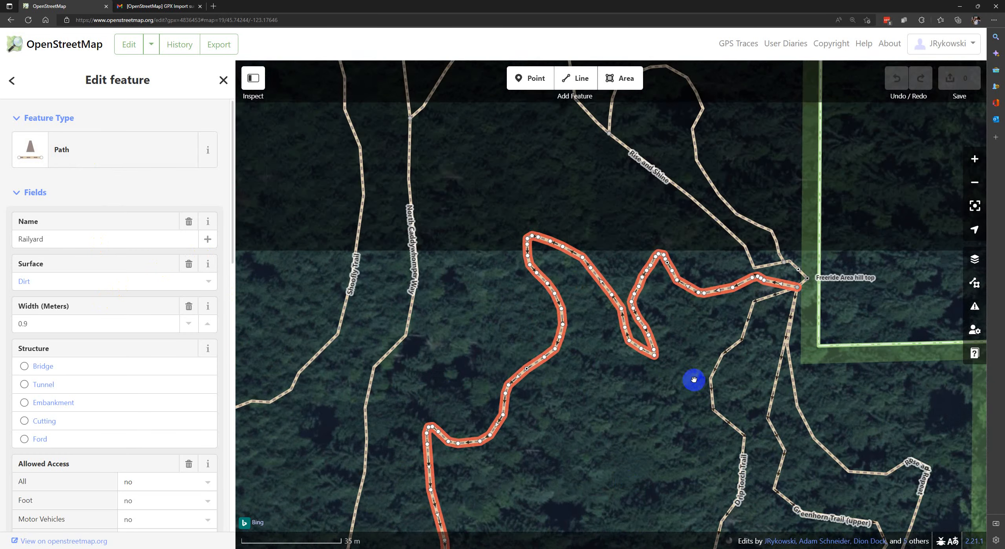
{"action": "left_click_drag", "start_coordinate": [689, 333], "coordinate": [645, 347]}
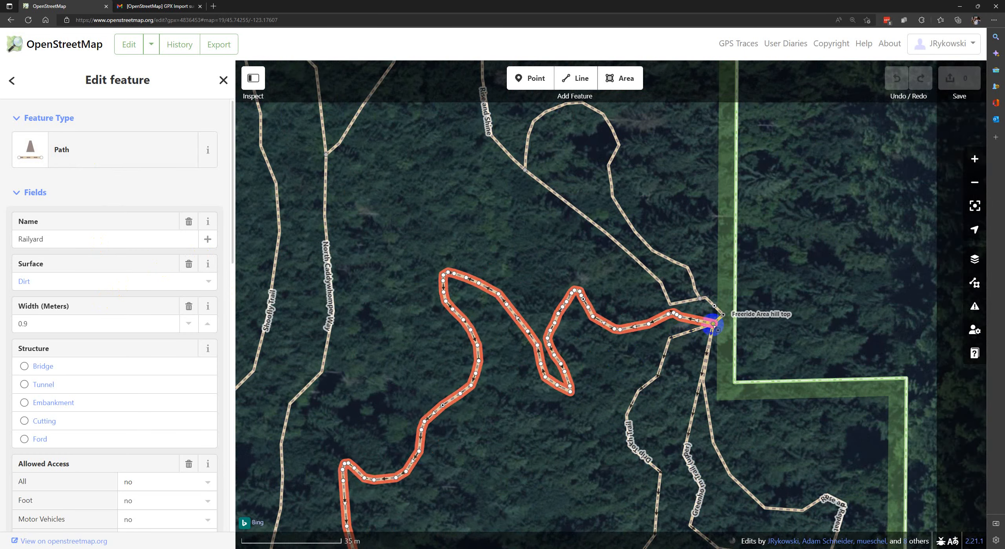
{"action": "left_click_drag", "start_coordinate": [700, 321], "coordinate": [713, 326]}
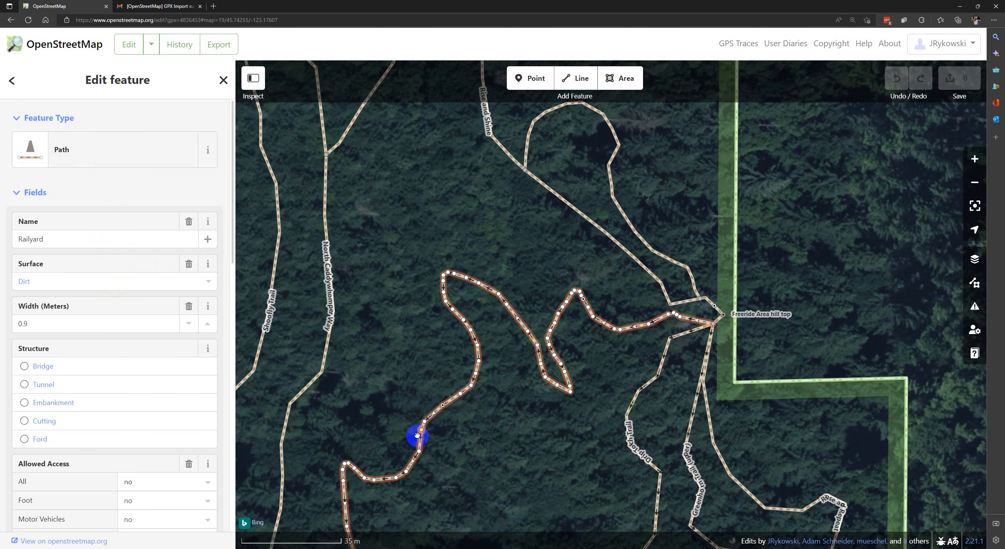
{"action": "scroll", "coordinate": [213, 444], "scroll_direction": "down", "scroll_amount": 15}
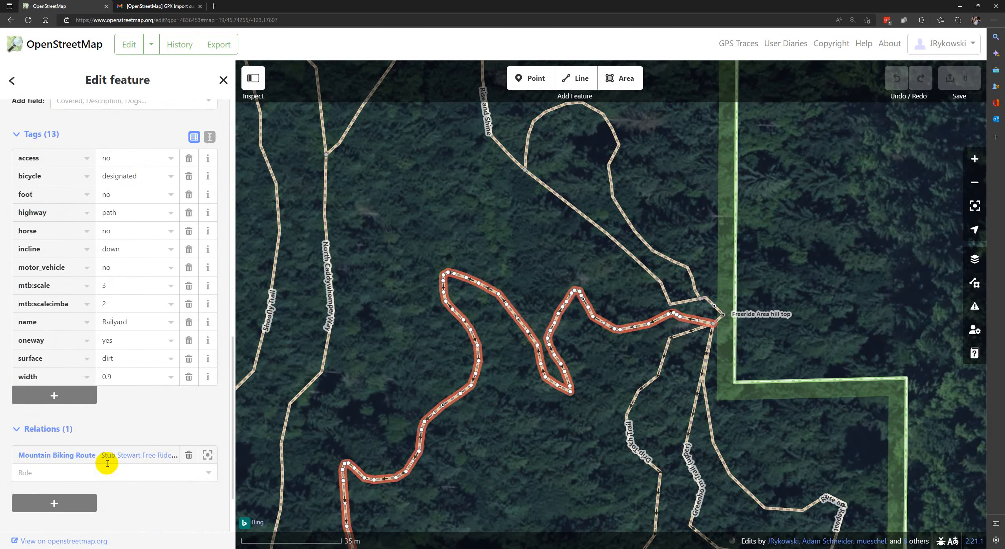
{"action": "scroll", "coordinate": [88, 463], "scroll_direction": "up", "scroll_amount": 15}
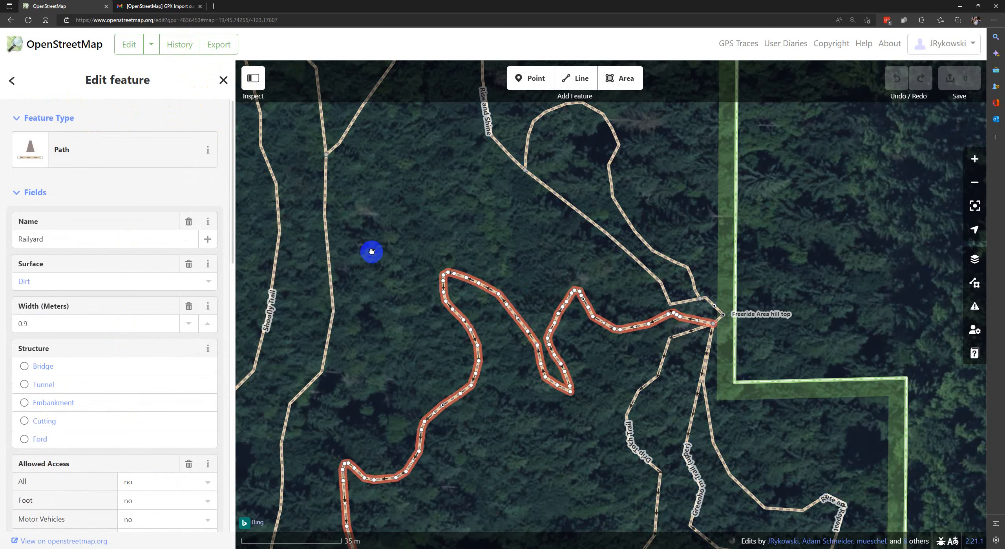
Open the changeset history for this map area and look through the recent edits and the areas they cover
{"action": "left_click", "coordinate": [179, 50]}
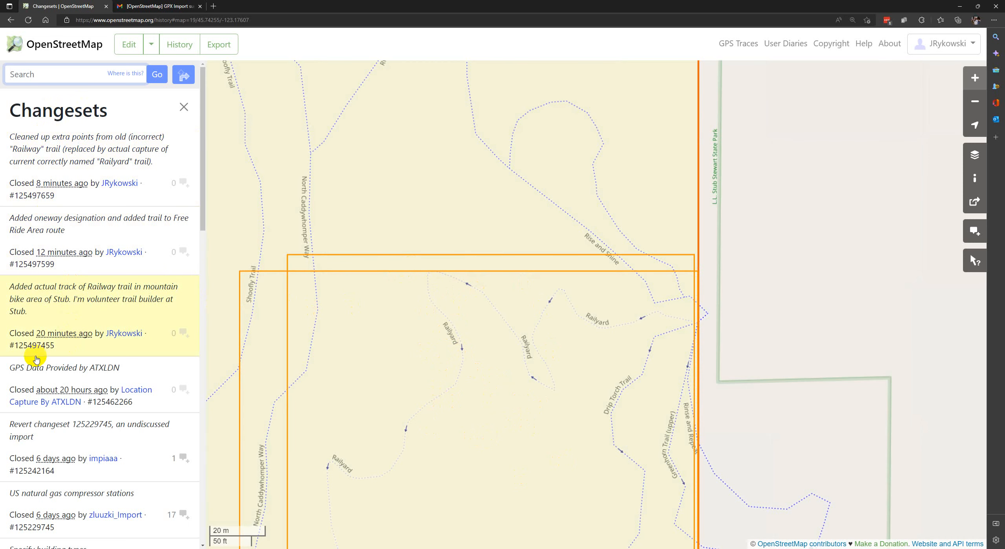
{"action": "scroll", "coordinate": [84, 479], "scroll_direction": "down", "scroll_amount": 3}
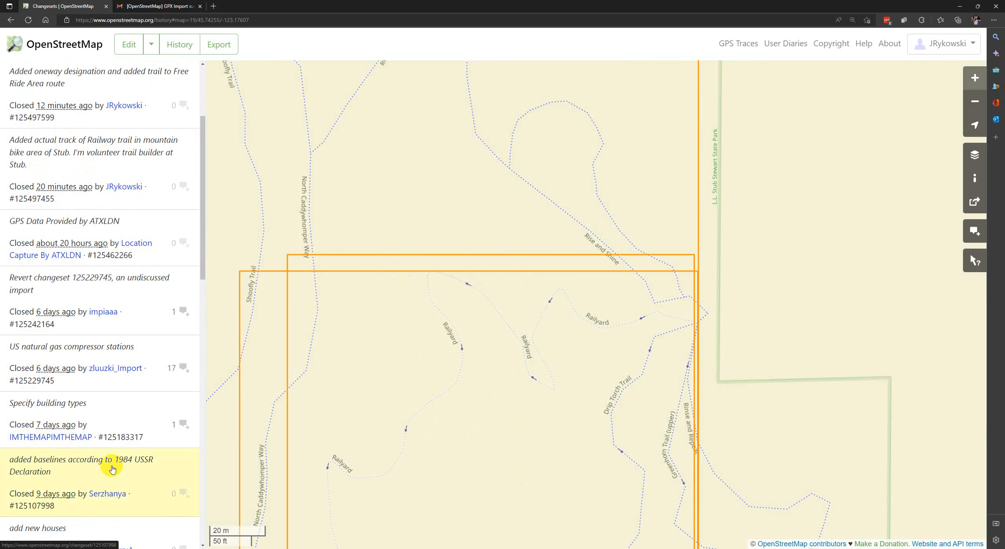
{"action": "scroll", "coordinate": [96, 476], "scroll_direction": "down", "scroll_amount": 3}
{"action": "scroll", "coordinate": [96, 476], "scroll_direction": "down", "scroll_amount": 2}
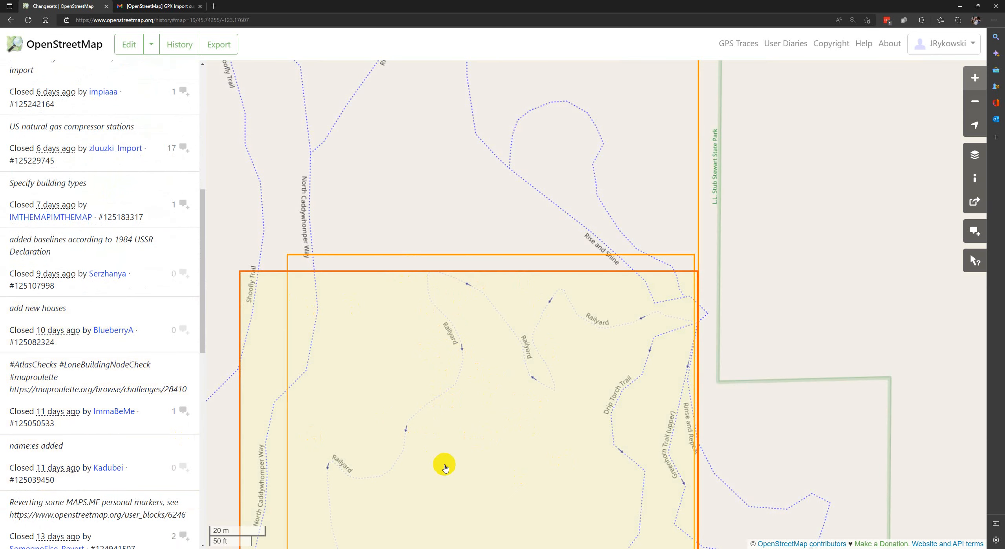
{"action": "scroll", "coordinate": [445, 468], "scroll_direction": "down", "scroll_amount": 1}
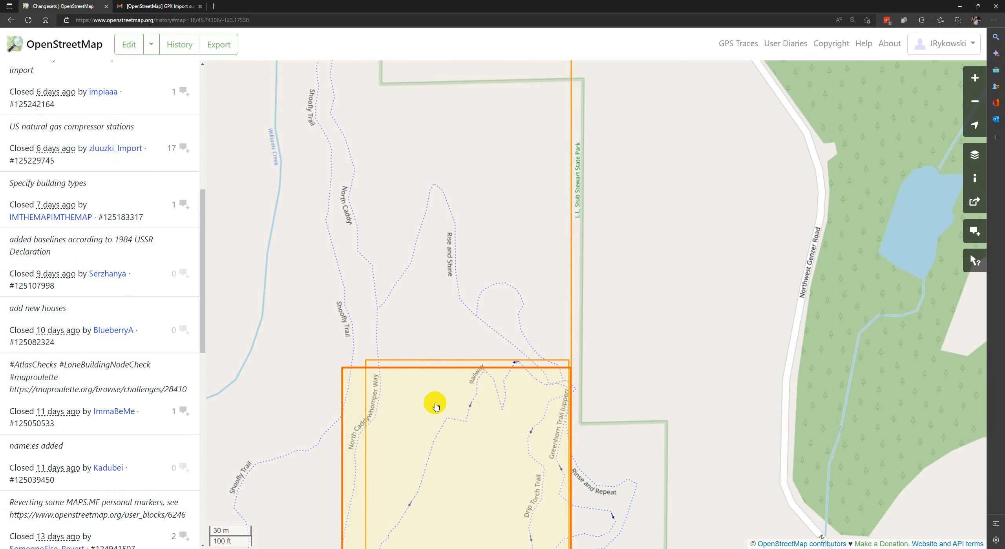
{"action": "scroll", "coordinate": [123, 224], "scroll_direction": "up", "scroll_amount": 10}
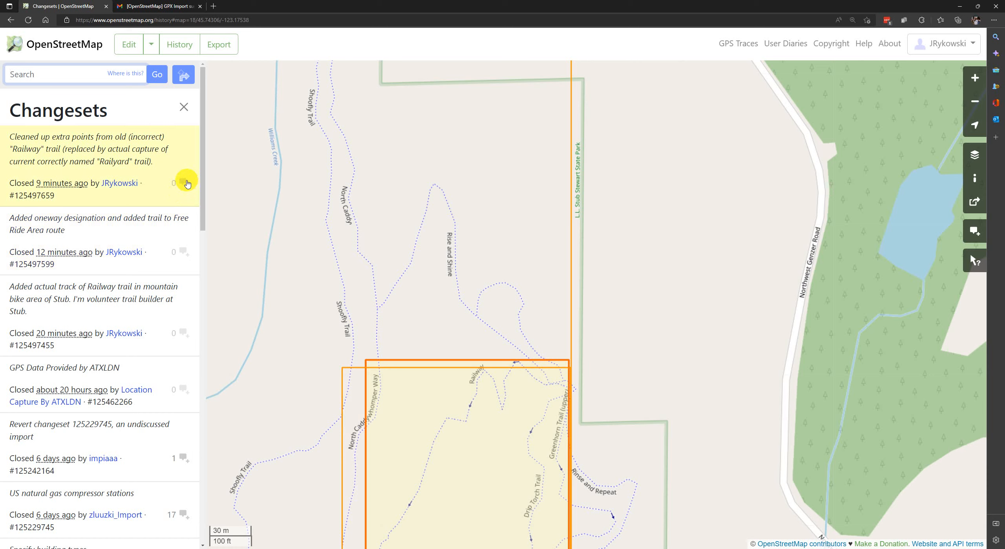
{"action": "scroll", "coordinate": [183, 353], "scroll_direction": "down", "scroll_amount": 2}
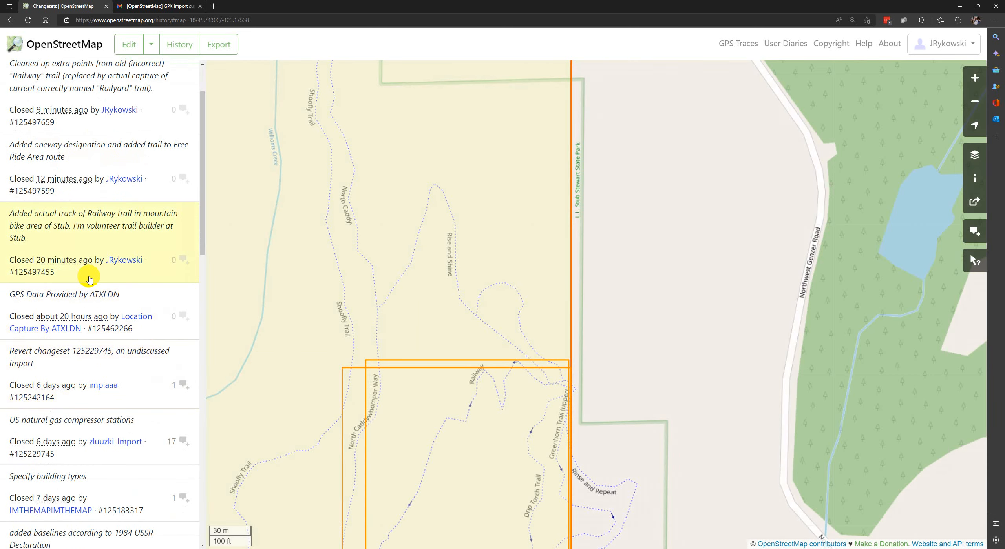
{"action": "scroll", "coordinate": [125, 292], "scroll_direction": "up", "scroll_amount": 2}
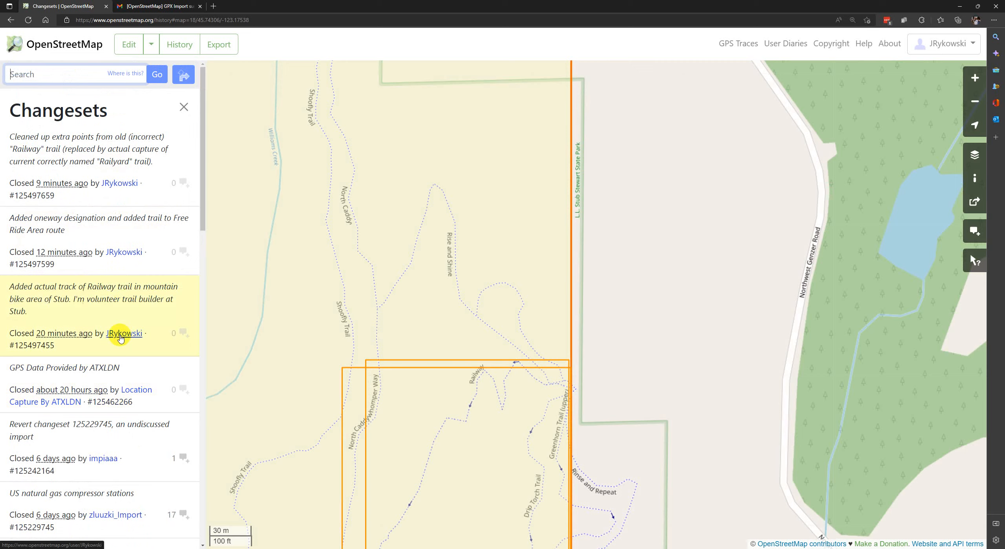
{"action": "left_click_drag", "start_coordinate": [444, 332], "coordinate": [436, 266]}
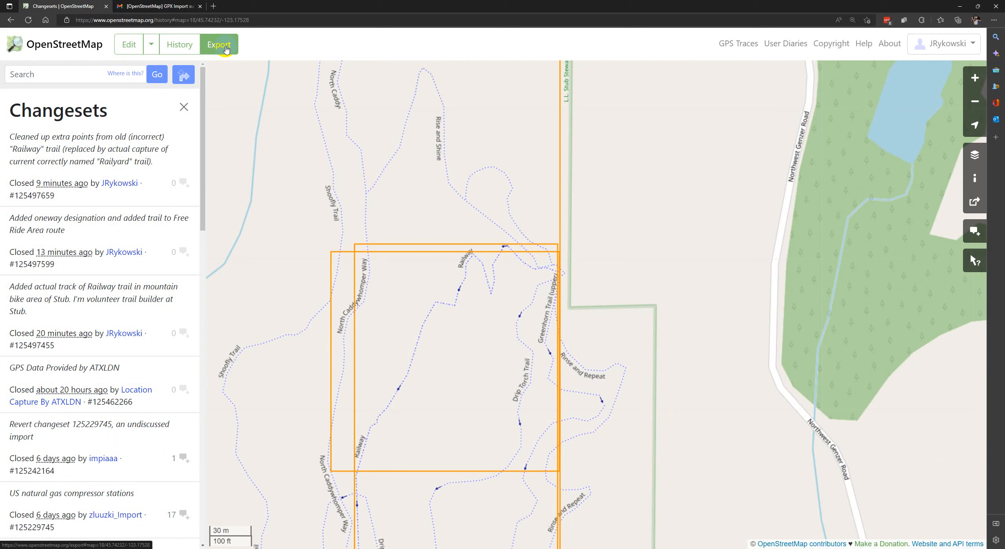
Open the map data export options and view the Railyard trail area without exporting anything
{"action": "left_click", "coordinate": [226, 48]}
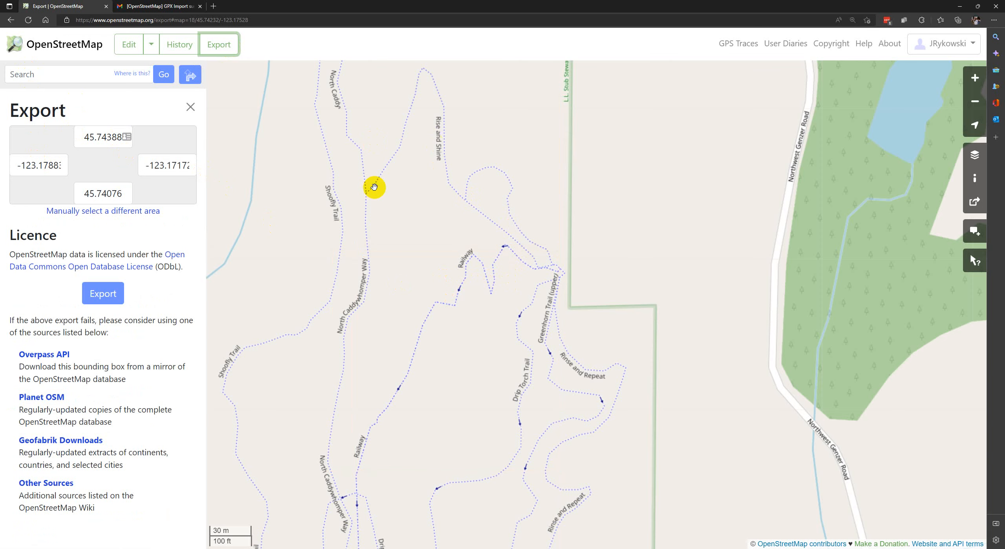
{"action": "scroll", "coordinate": [446, 410], "scroll_direction": "down", "scroll_amount": 1}
{"action": "left_click_drag", "start_coordinate": [445, 409], "coordinate": [466, 331]}
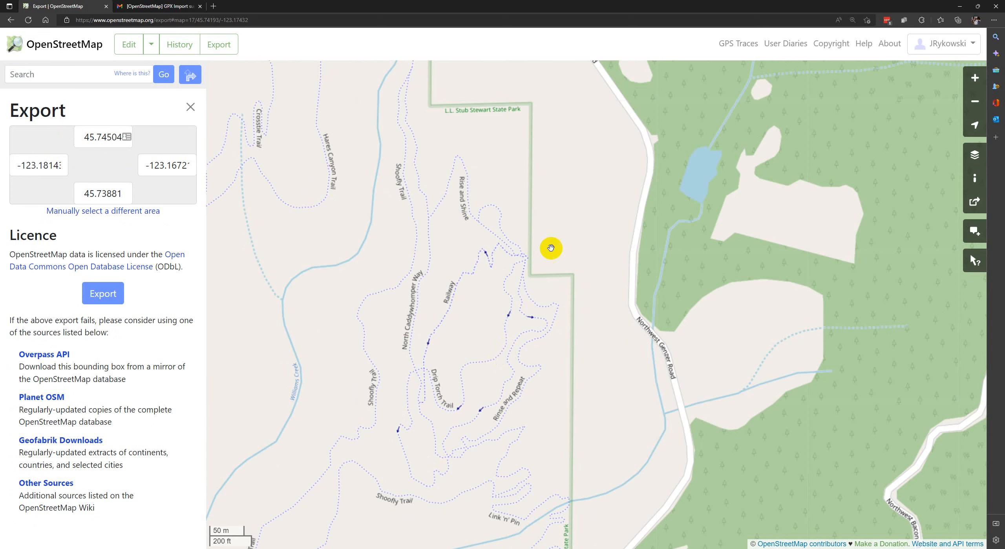
{"action": "scroll", "coordinate": [460, 307], "scroll_direction": "up", "scroll_amount": 1}
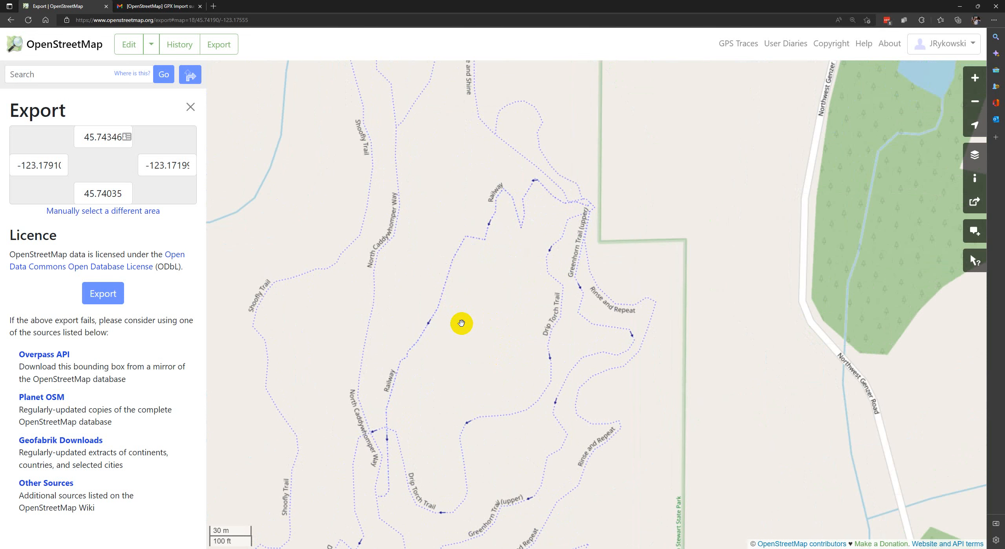
Compare the Railyard trail at several zoom levels, and look over the Crazy Train, Bailing Wire Jxt and Jackstraw Tarry trails farther south
{"action": "scroll", "coordinate": [480, 321], "scroll_direction": "up", "scroll_amount": 1}
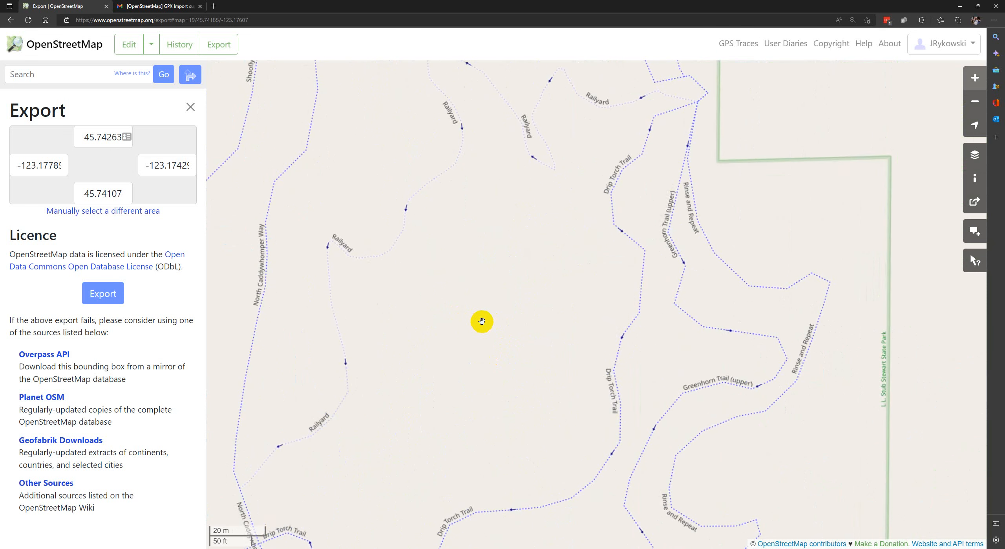
{"action": "scroll", "coordinate": [482, 321], "scroll_direction": "down", "scroll_amount": 1}
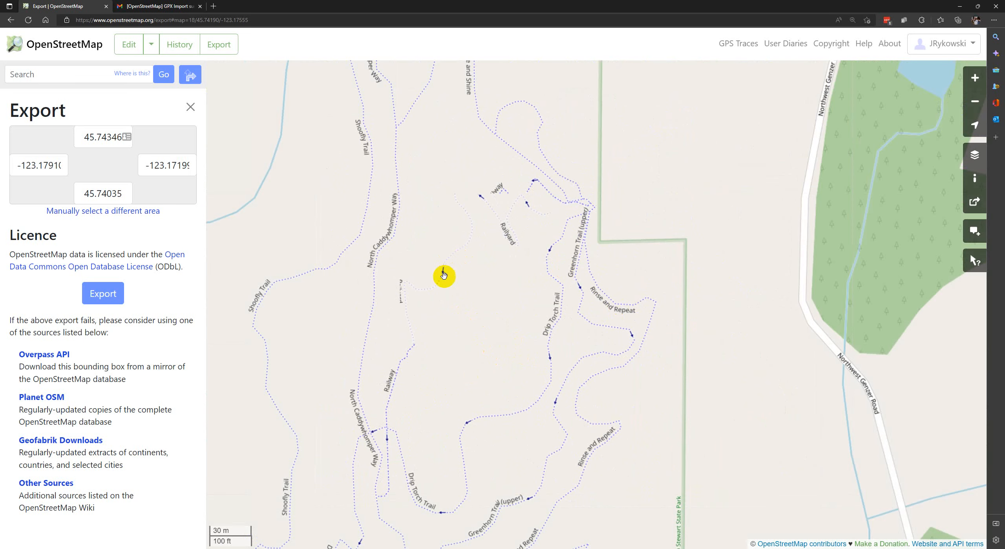
{"action": "scroll", "coordinate": [450, 298], "scroll_direction": "down", "scroll_amount": 2}
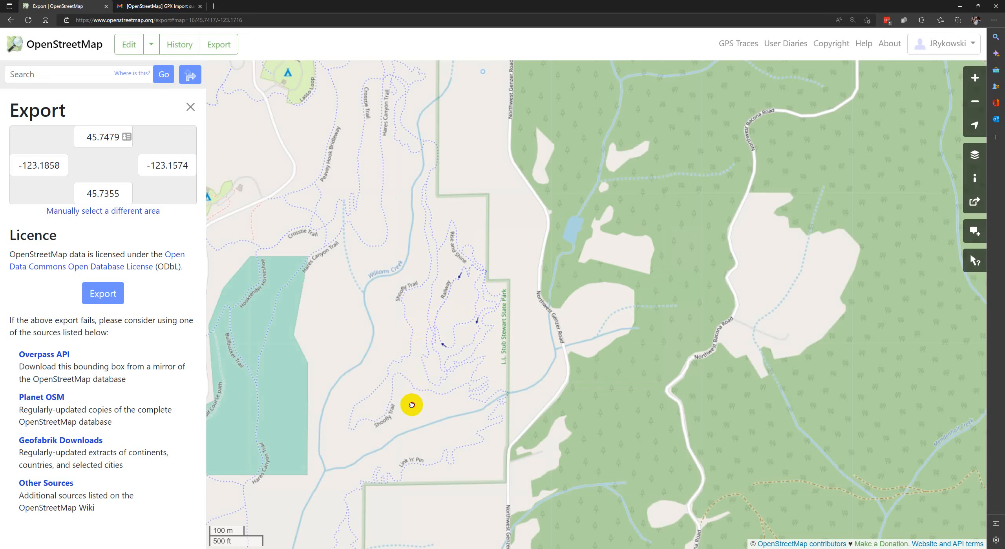
{"action": "left_click_drag", "start_coordinate": [410, 402], "coordinate": [429, 344]}
{"action": "left_click_drag", "start_coordinate": [404, 391], "coordinate": [466, 299]}
{"action": "left_click_drag", "start_coordinate": [404, 406], "coordinate": [404, 261]}
{"action": "left_click_drag", "start_coordinate": [396, 493], "coordinate": [444, 289]}
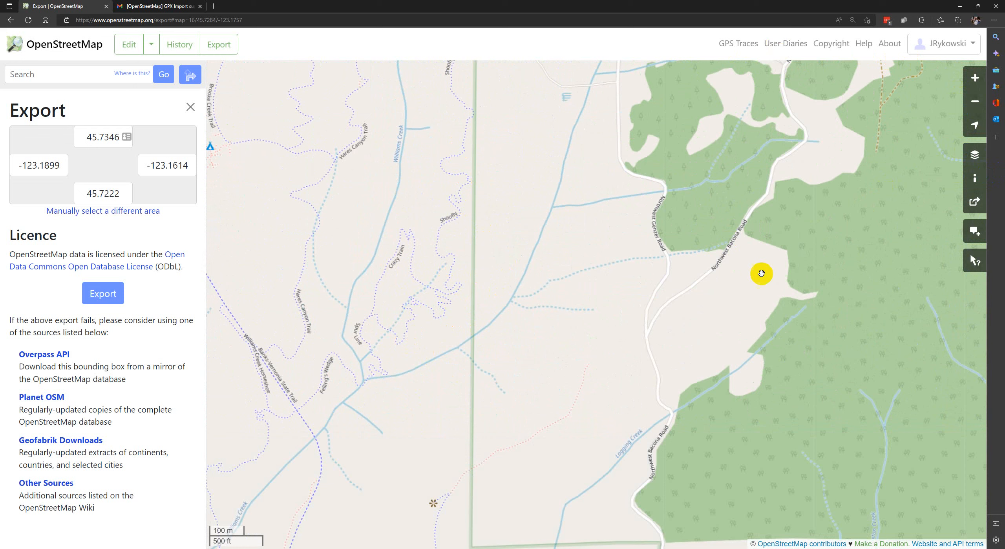
{"action": "left_click", "coordinate": [972, 180]}
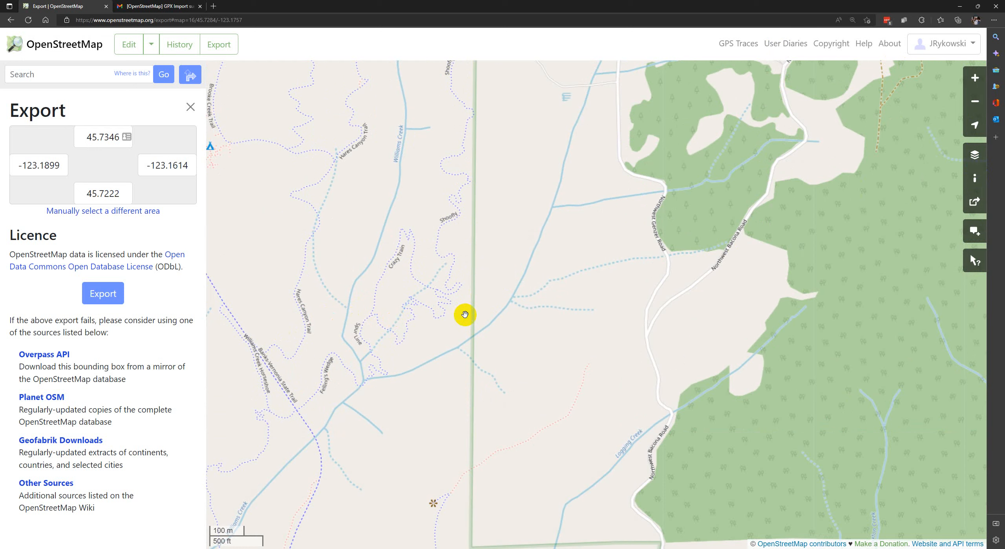
{"action": "scroll", "coordinate": [425, 319], "scroll_direction": "up", "scroll_amount": 2}
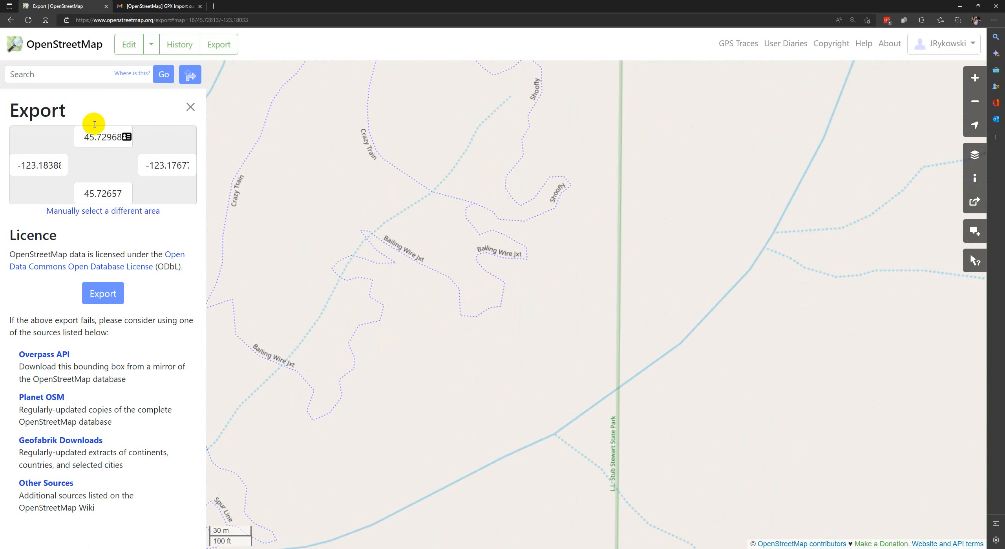
{"action": "scroll", "coordinate": [484, 218], "scroll_direction": "down", "scroll_amount": 1}
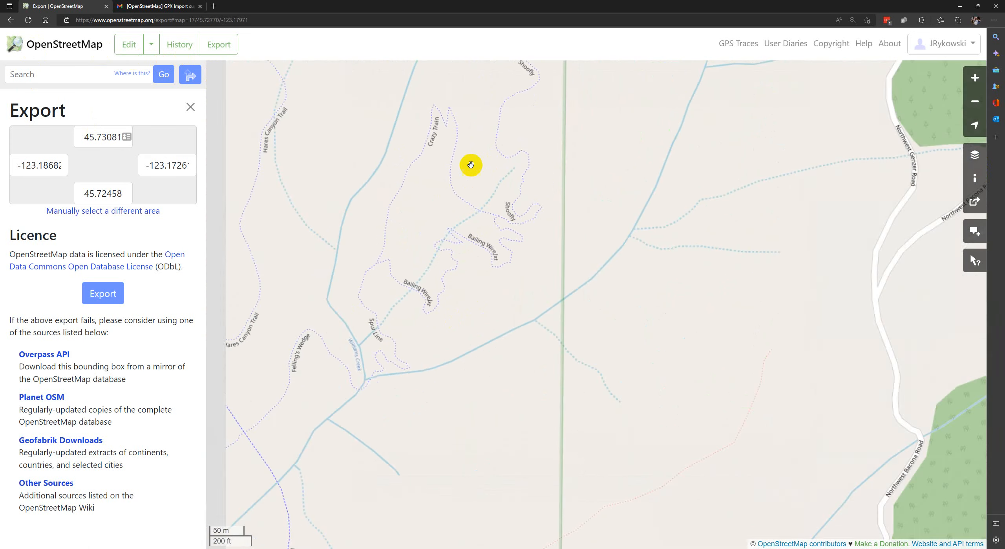
{"action": "scroll", "coordinate": [469, 173], "scroll_direction": "down", "scroll_amount": 1}
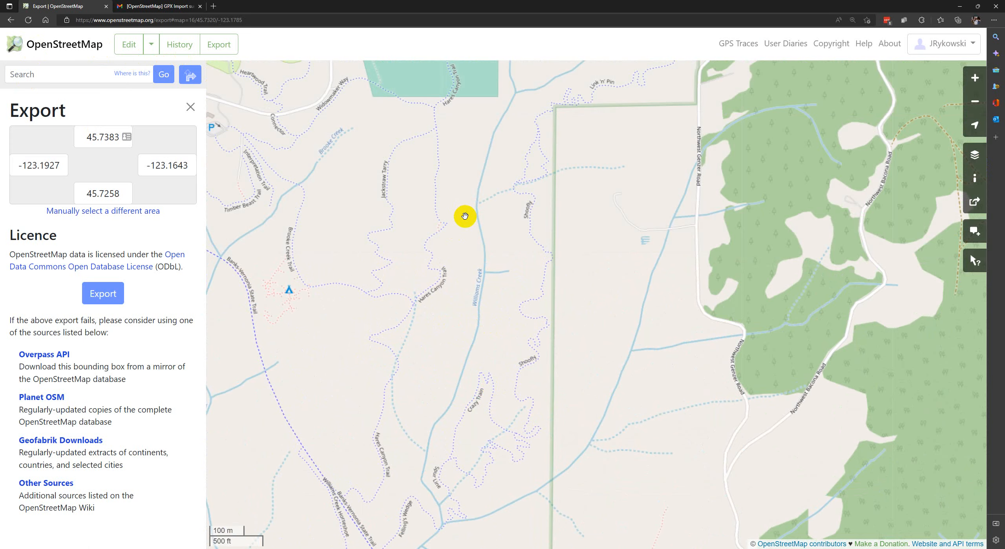
{"action": "left_click_drag", "start_coordinate": [481, 171], "coordinate": [479, 315]}
{"action": "left_click_drag", "start_coordinate": [384, 334], "coordinate": [439, 290]}
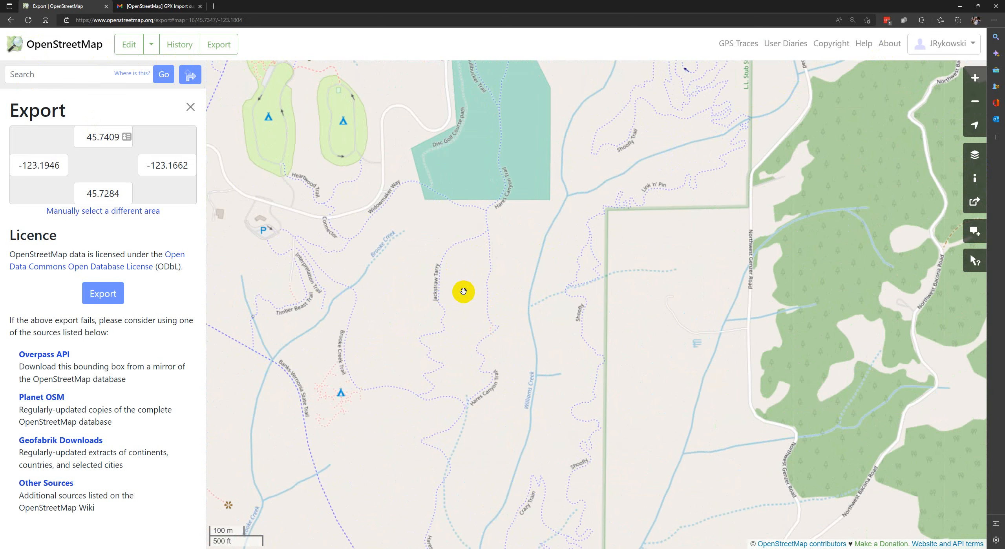
Open the area around Hares Canyon Trail in the map editor and locate the Jackstraw Tarry trail south of the disc golf course
{"action": "left_click", "coordinate": [135, 45]}
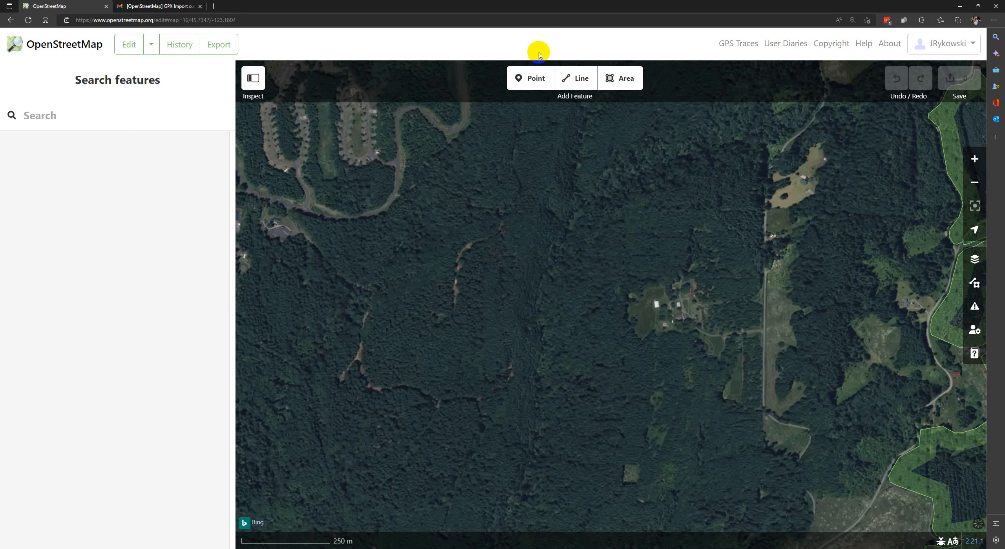
{"action": "double_click", "coordinate": [749, 389]}
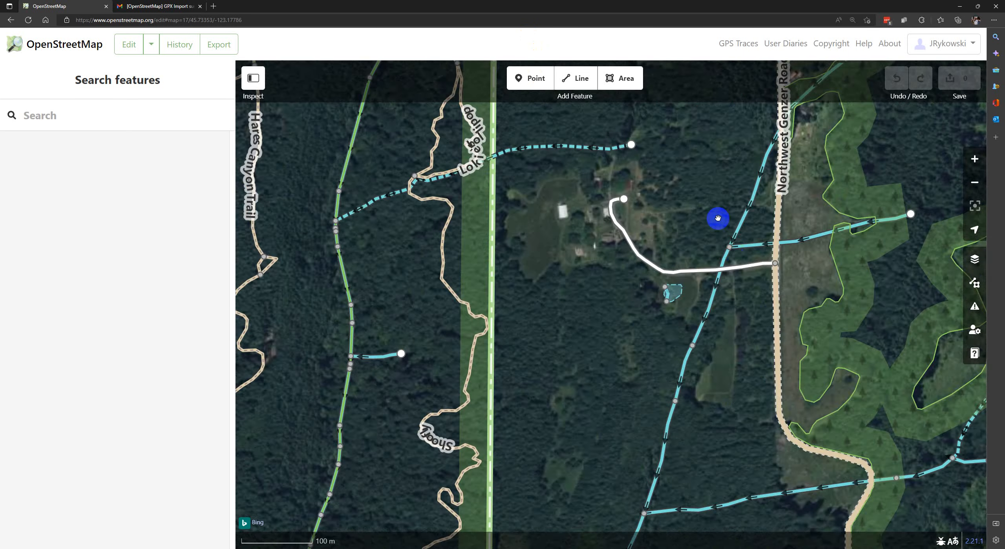
{"action": "left_click_drag", "start_coordinate": [674, 179], "coordinate": [672, 429]}
{"action": "left_click_drag", "start_coordinate": [600, 184], "coordinate": [579, 235]}
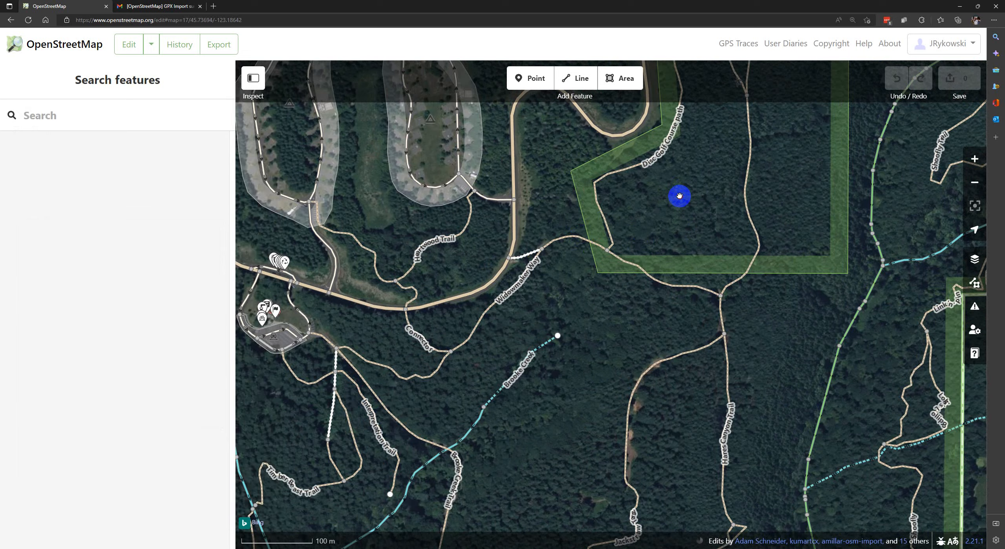
{"action": "left_click_drag", "start_coordinate": [678, 195], "coordinate": [565, 202]}
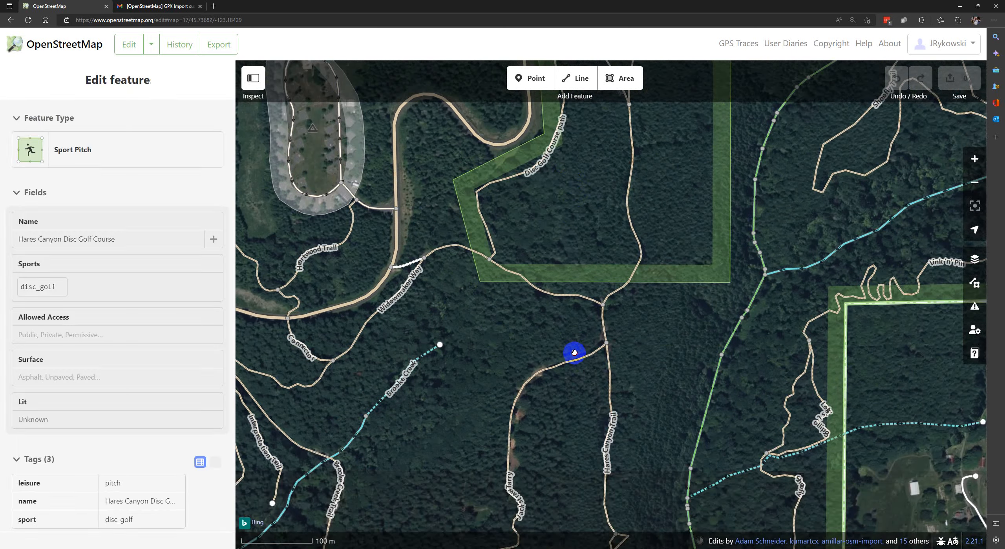
{"action": "left_click_drag", "start_coordinate": [573, 373], "coordinate": [571, 184]}
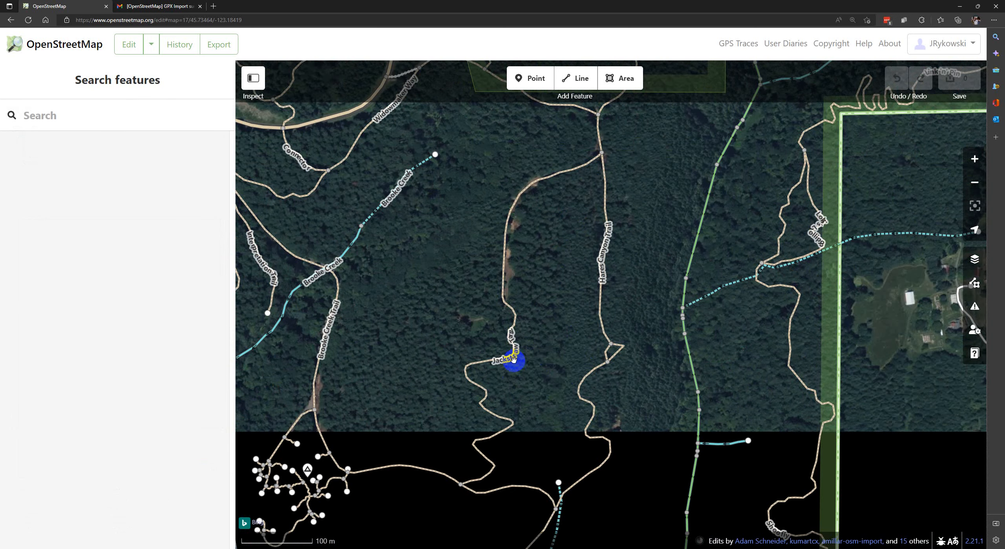
Rename the Jackstraw Tarry path to Jackstrawed Tarry
{"action": "left_click", "coordinate": [487, 365]}
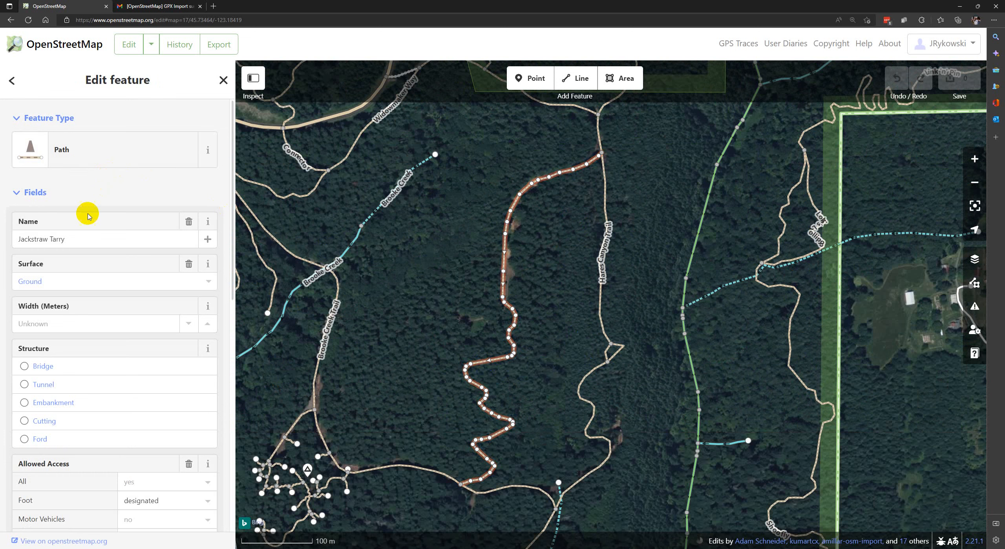
{"action": "left_click", "coordinate": [77, 240]}
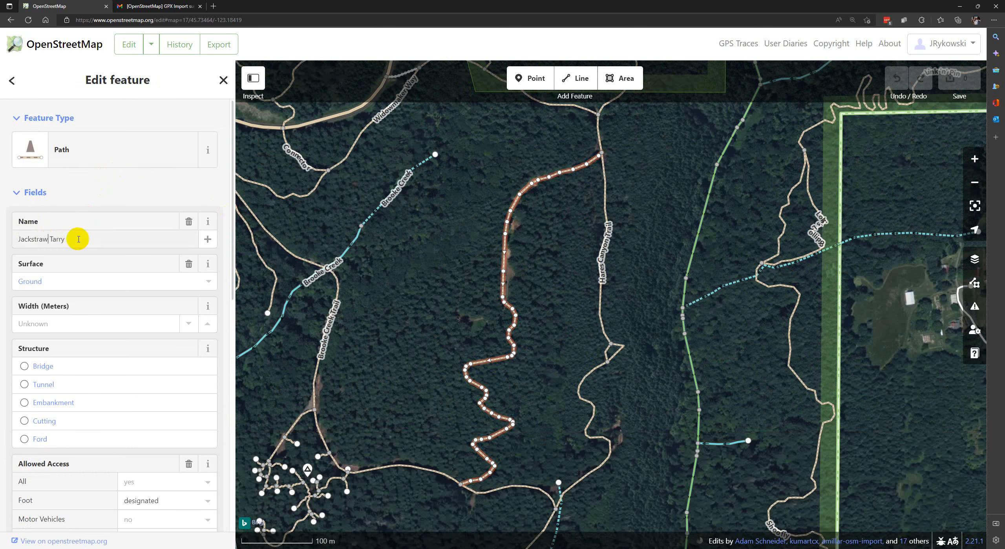
{"action": "type", "text": "ed"}
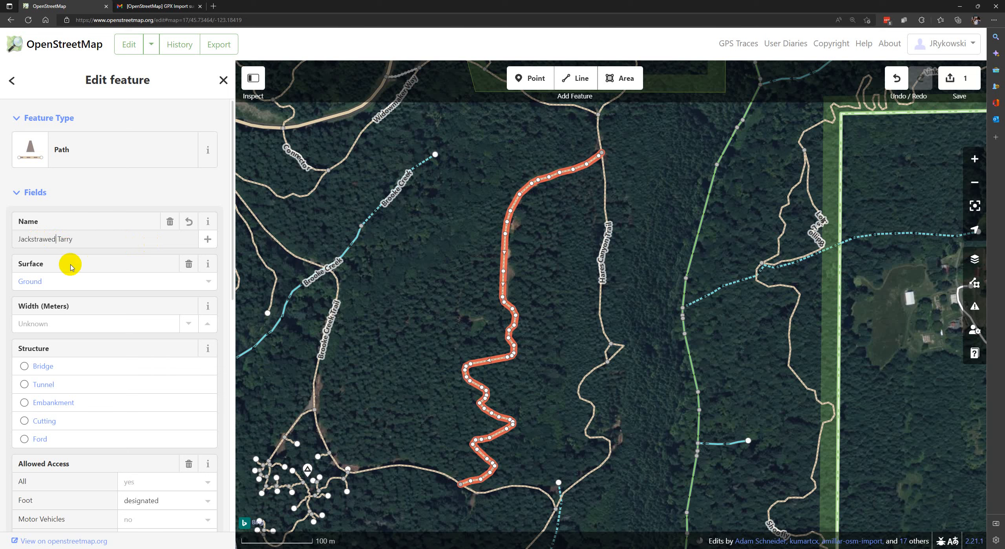
Upload the trail name edit with the changeset comment "Updated trail name to correct (its signed as Jackstrawed Tarry)"
{"action": "left_click", "coordinate": [953, 78]}
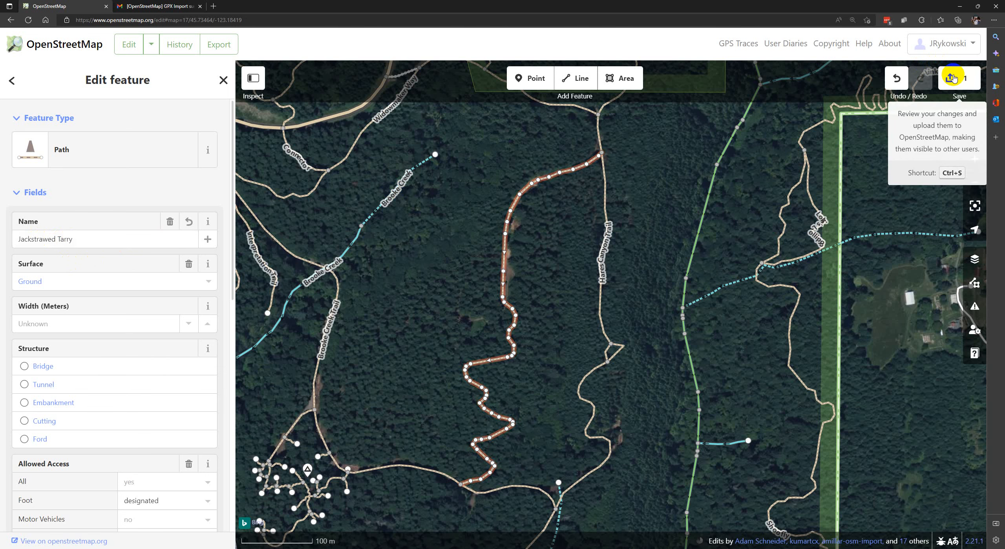
{"action": "left_click", "coordinate": [37, 144]}
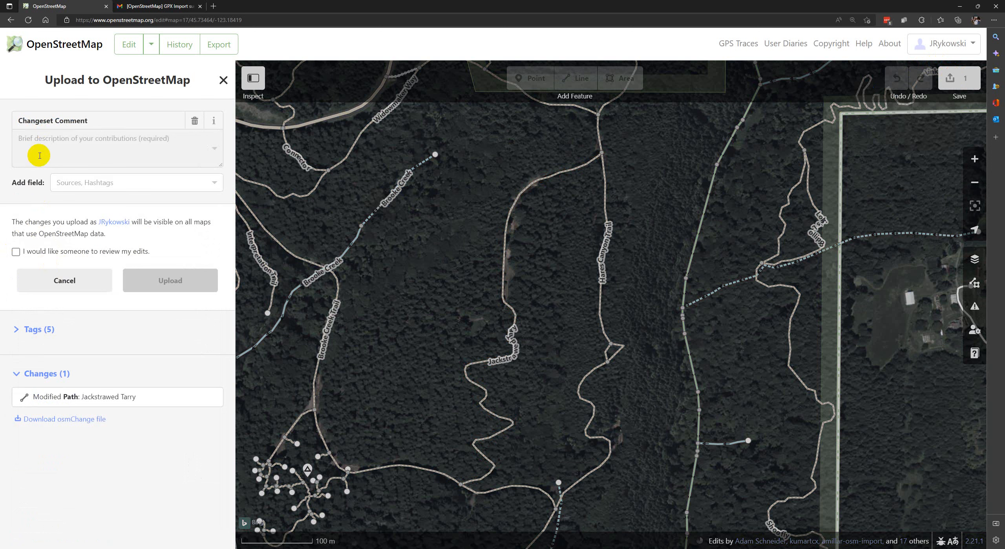
{"action": "type", "text": "Updated trail name to correct (its signed as Jackstrawed Tarry"}
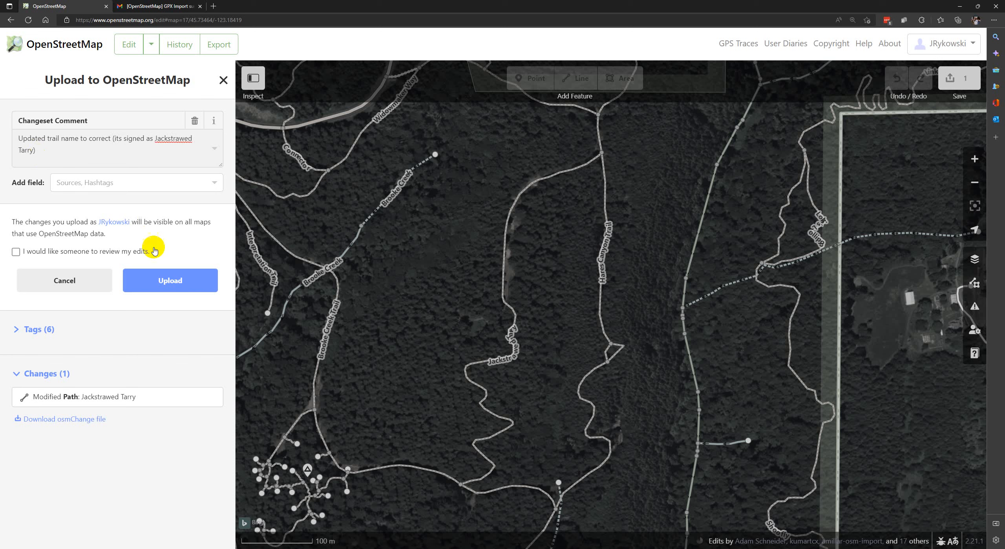
{"action": "left_click", "coordinate": [53, 257]}
{"action": "left_click", "coordinate": [166, 280]}
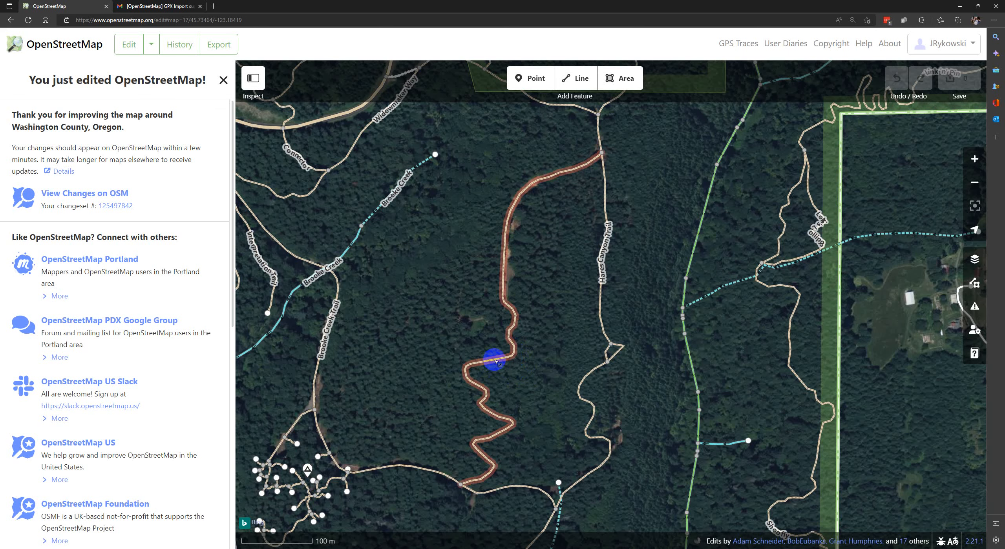
{"action": "scroll", "coordinate": [496, 362], "scroll_direction": "down", "scroll_amount": 3}
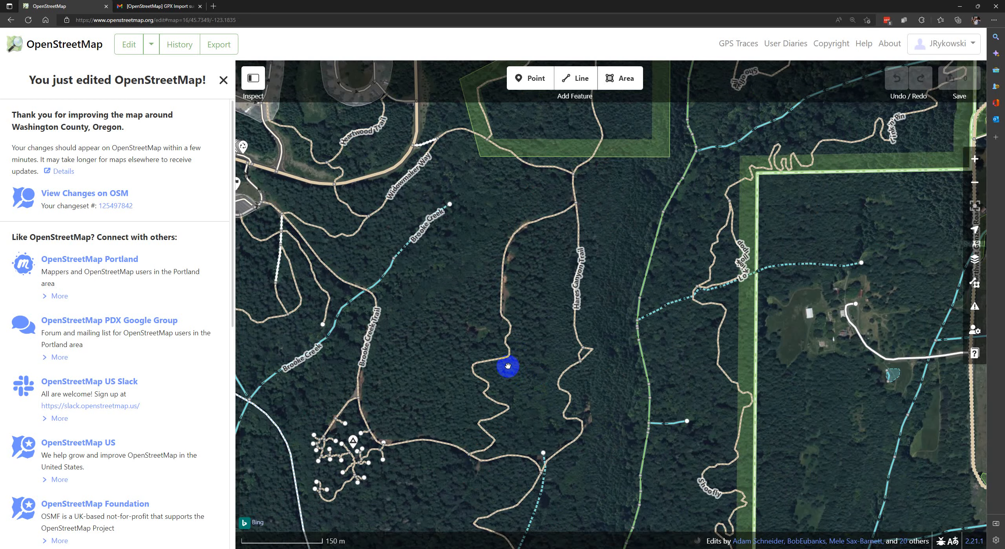